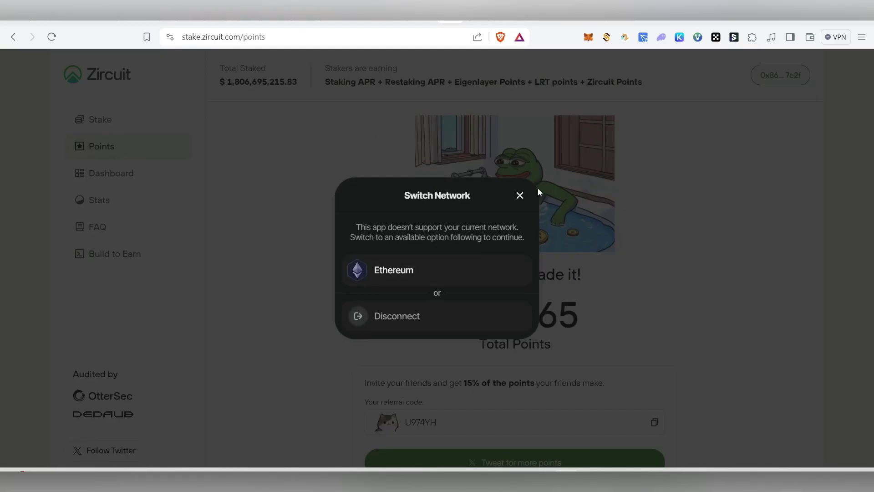
- Dismiss the network switch prompt and review the Zircuit points page and the protocols offered for staking deposits
{"action": "left_click", "coordinate": [520, 195]}
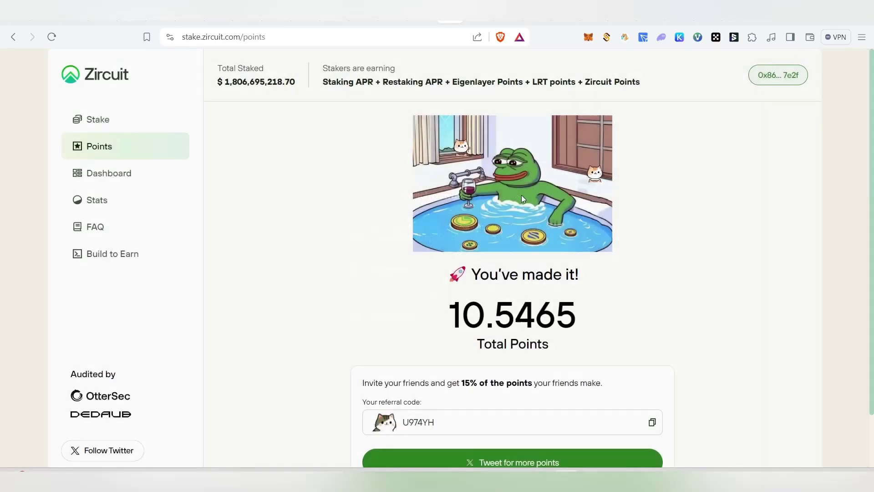
{"action": "scroll", "coordinate": [607, 305], "scroll_direction": "down", "scroll_amount": 2}
{"action": "scroll", "coordinate": [433, 100], "scroll_direction": "up", "scroll_amount": 2}
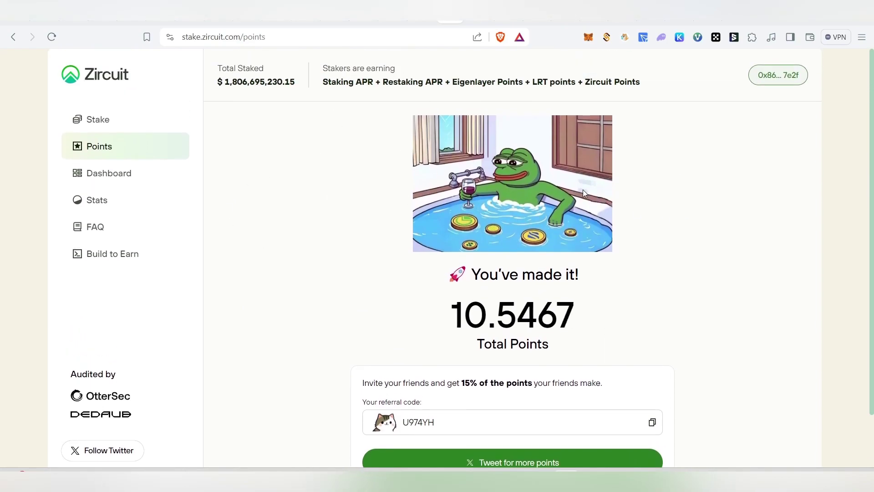
{"action": "scroll", "coordinate": [584, 280], "scroll_direction": "down", "scroll_amount": 2}
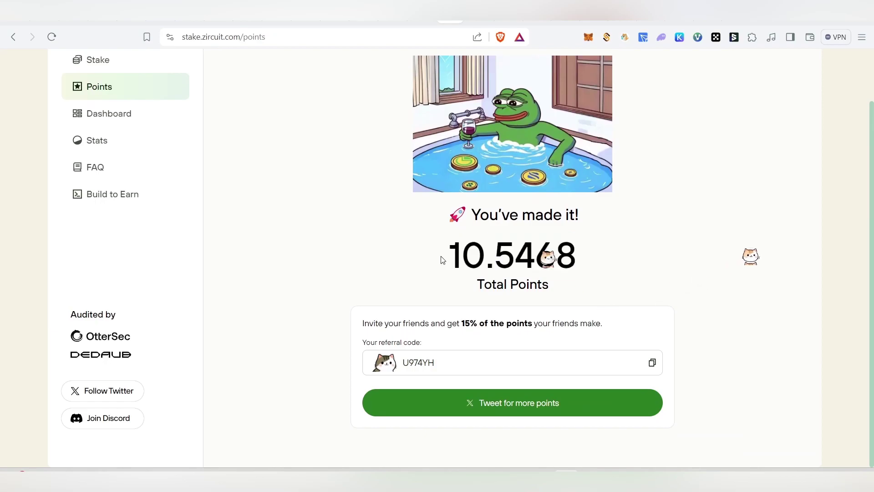
{"action": "scroll", "coordinate": [390, 230], "scroll_direction": "up", "scroll_amount": 2}
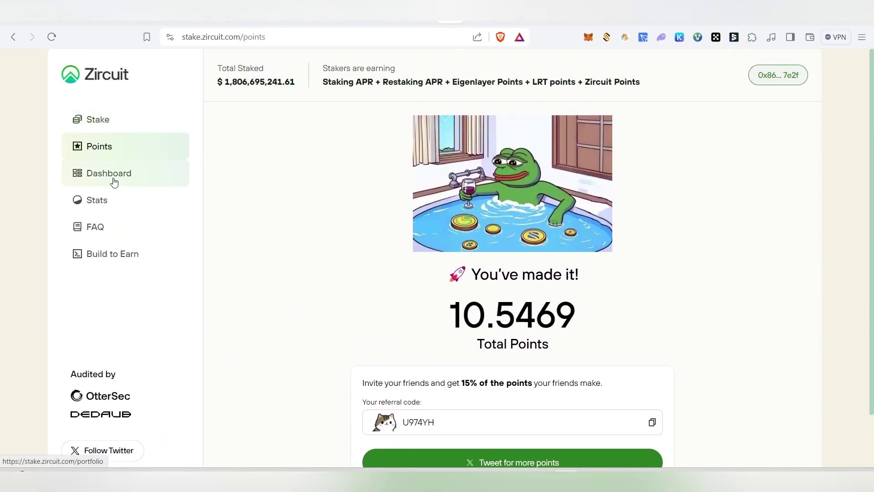
{"action": "left_click", "coordinate": [114, 182]}
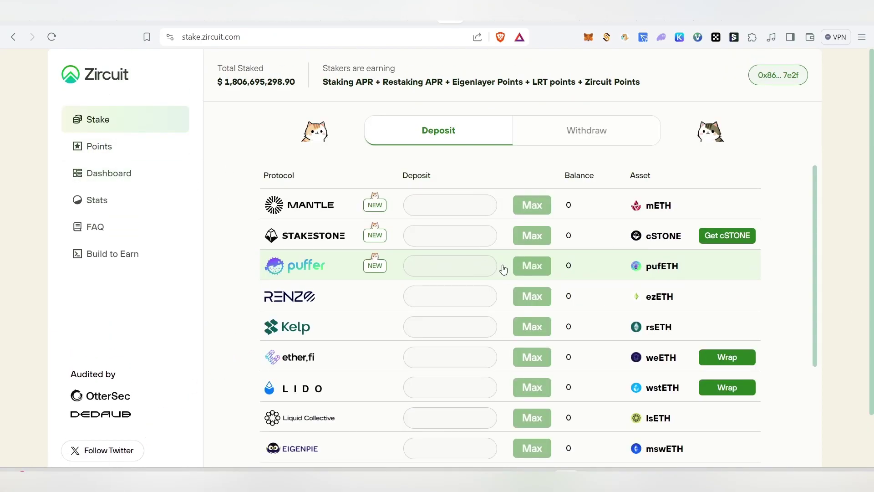
{"action": "mouse_move", "coordinate": [394, 237]}
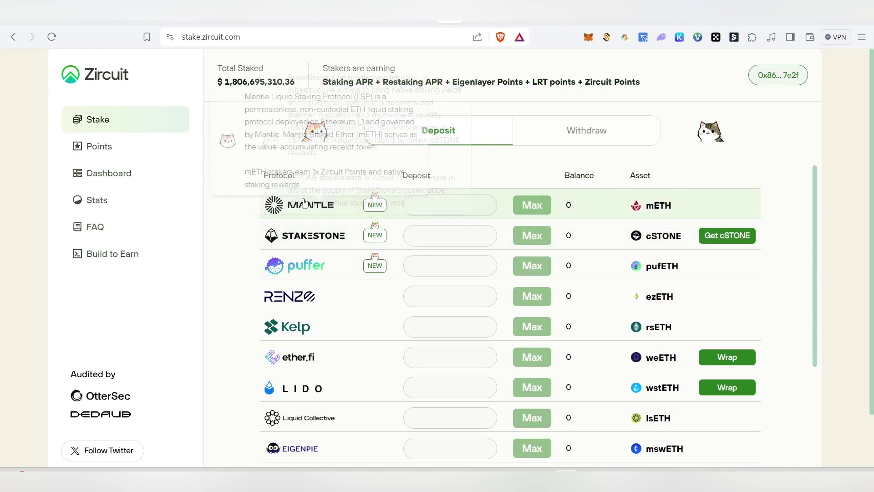
- Look over the Karak home page and bring up Karak's Twitter post about its Series A funding
{"action": "left_click", "coordinate": [678, 15]}
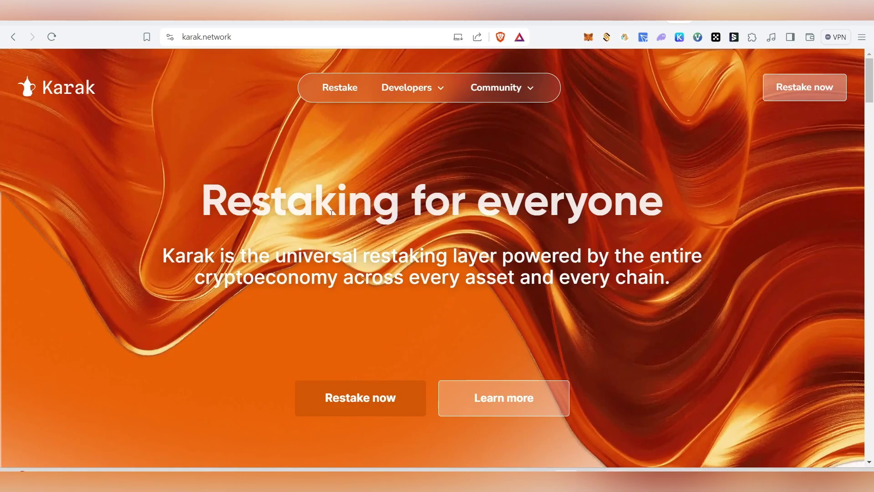
{"action": "scroll", "coordinate": [577, 176], "scroll_direction": "down", "scroll_amount": 1}
{"action": "scroll", "coordinate": [518, 186], "scroll_direction": "up", "scroll_amount": 1}
{"action": "key", "text": "ctrl+Tab"}
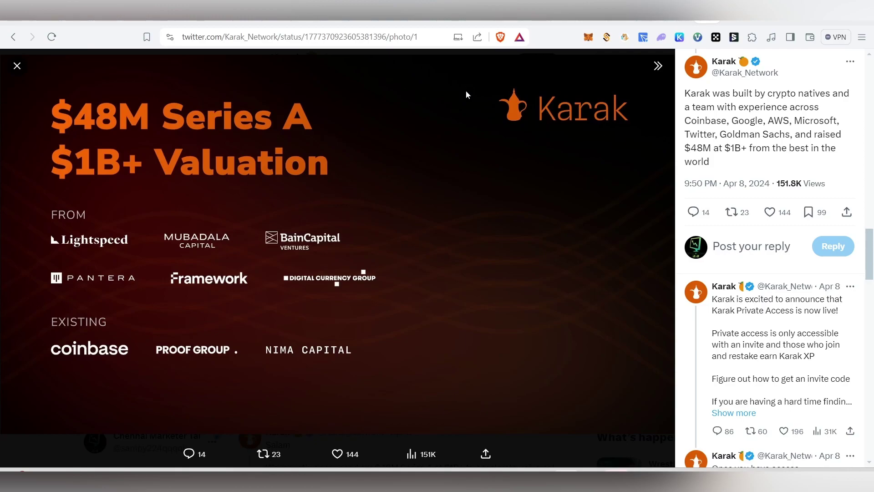
- Browse the latest videos on the Chennai Marketer YouTube channel
{"action": "key", "text": "ctrl+Tab"}
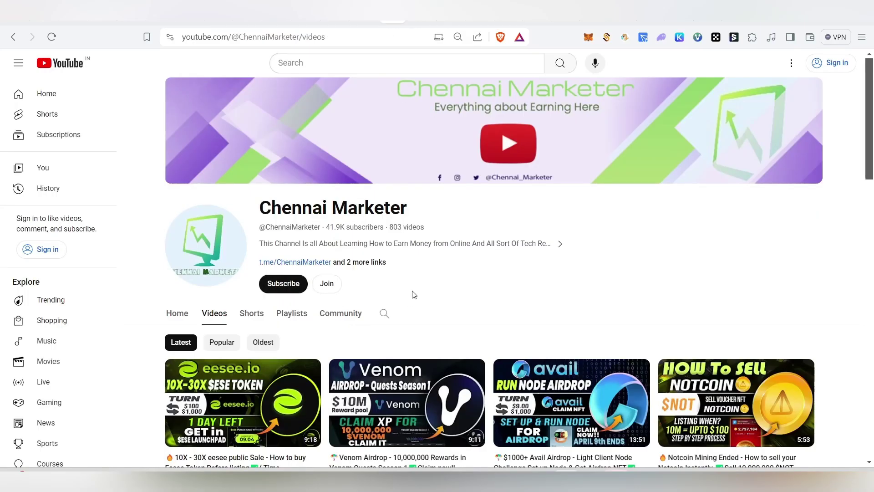
{"action": "scroll", "coordinate": [414, 295], "scroll_direction": "down", "scroll_amount": 7}
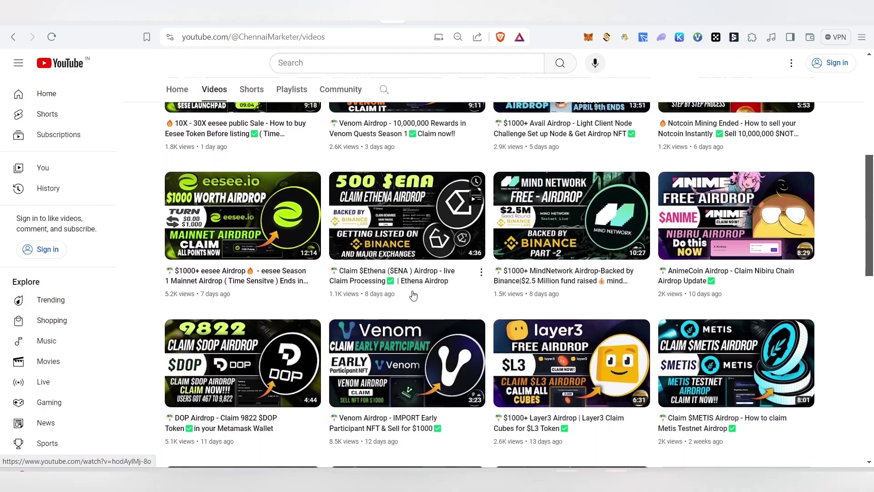
{"action": "scroll", "coordinate": [415, 294], "scroll_direction": "up", "scroll_amount": 7}
{"action": "scroll", "coordinate": [437, 291], "scroll_direction": "down", "scroll_amount": 3}
{"action": "scroll", "coordinate": [440, 293], "scroll_direction": "down", "scroll_amount": 1}
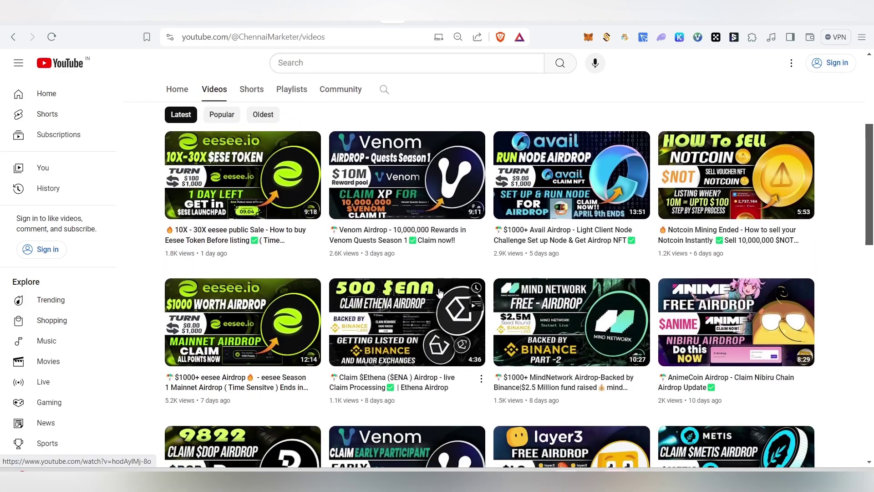
{"action": "scroll", "coordinate": [440, 293], "scroll_direction": "up", "scroll_amount": 5}
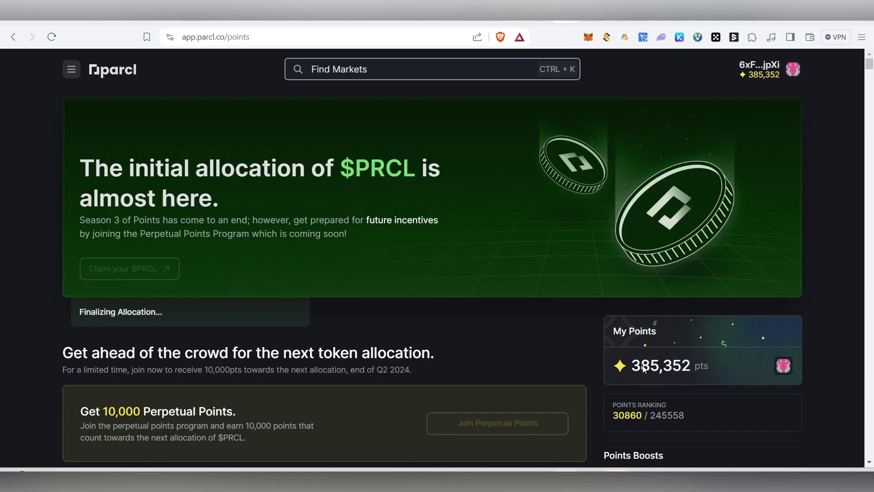
- Check the My Points total on the Parcl page and read the Parcl leaderboard post in the Chennai Marketer Telegram channel
{"action": "left_click_drag", "start_coordinate": [644, 369], "coordinate": [615, 330]}
{"action": "left_click", "coordinate": [755, 368]}
{"action": "key", "text": "alt+Tab"}
{"action": "scroll", "coordinate": [481, 280], "scroll_direction": "up", "scroll_amount": 10}
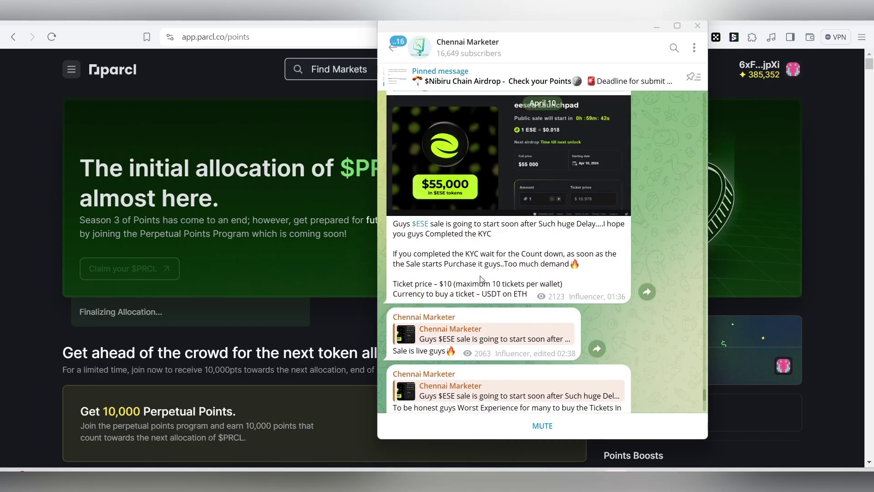
{"action": "scroll", "coordinate": [481, 279], "scroll_direction": "up", "scroll_amount": 15}
{"action": "scroll", "coordinate": [481, 279], "scroll_direction": "down", "scroll_amount": 10}
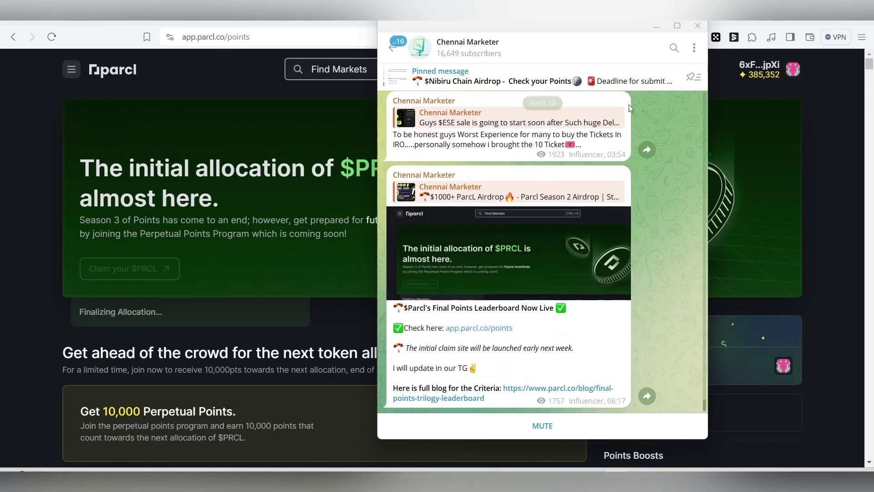
{"action": "left_click_drag", "start_coordinate": [613, 49], "coordinate": [488, 62]}
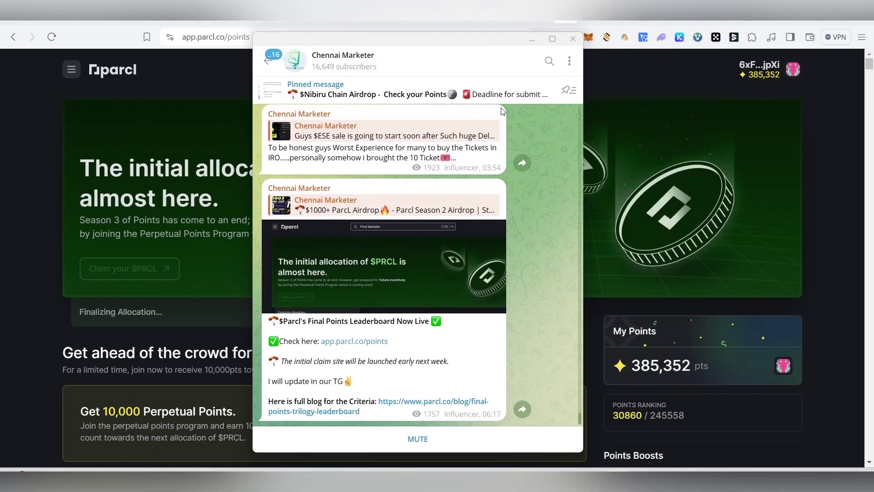
{"action": "left_click", "coordinate": [533, 41]}
- Return to the Karak website, open its restaking app and select the first box of the early access invite code
{"action": "left_click", "coordinate": [671, 22]}
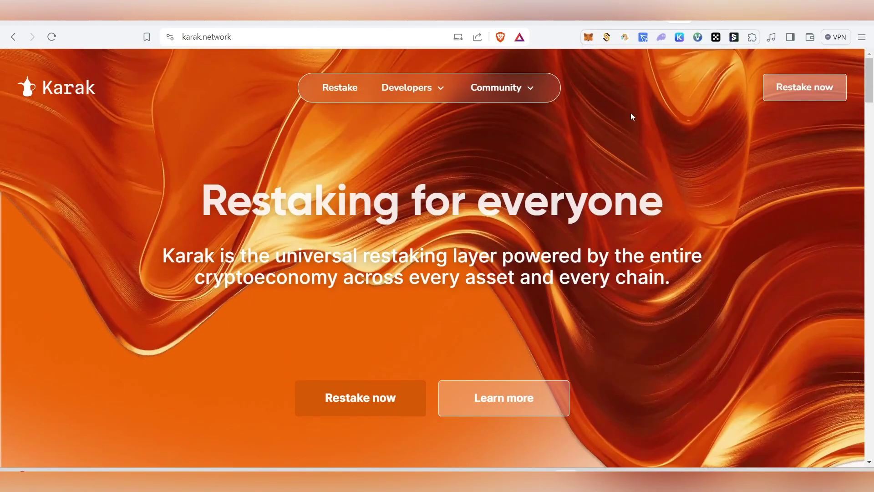
{"action": "left_click", "coordinate": [770, 94]}
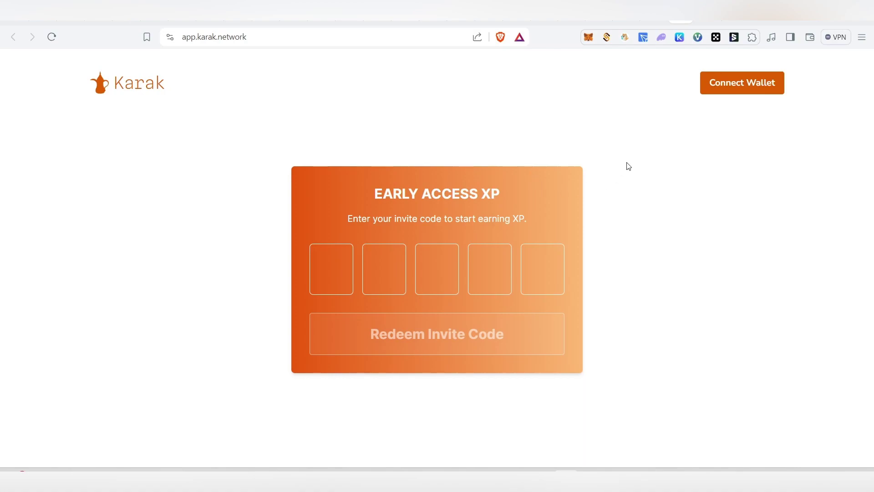
{"action": "left_click", "coordinate": [469, 206]}
{"action": "left_click_drag", "start_coordinate": [374, 219], "coordinate": [469, 219]}
{"action": "left_click", "coordinate": [499, 266]}
{"action": "left_click", "coordinate": [326, 263]}
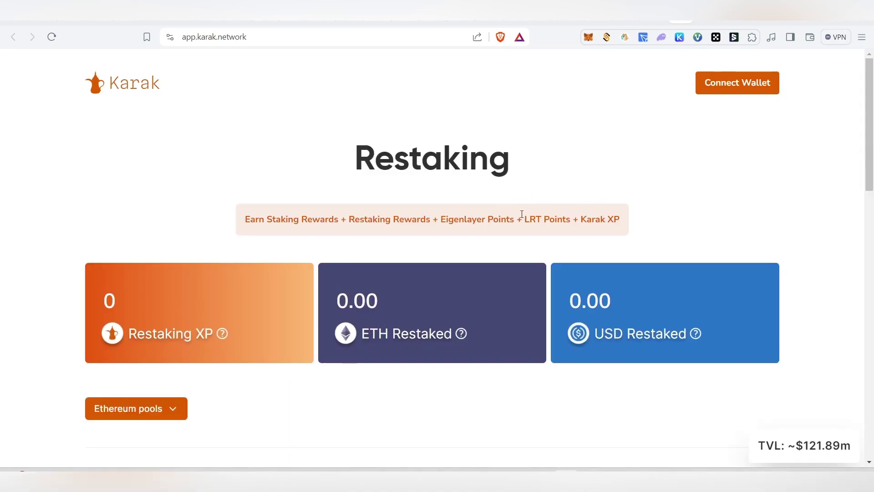
- Look over the Restaking page with its XP, ETH and USD restaked cards
{"action": "scroll", "coordinate": [471, 221], "scroll_direction": "down", "scroll_amount": 5}
{"action": "scroll", "coordinate": [485, 262], "scroll_direction": "up", "scroll_amount": 5}
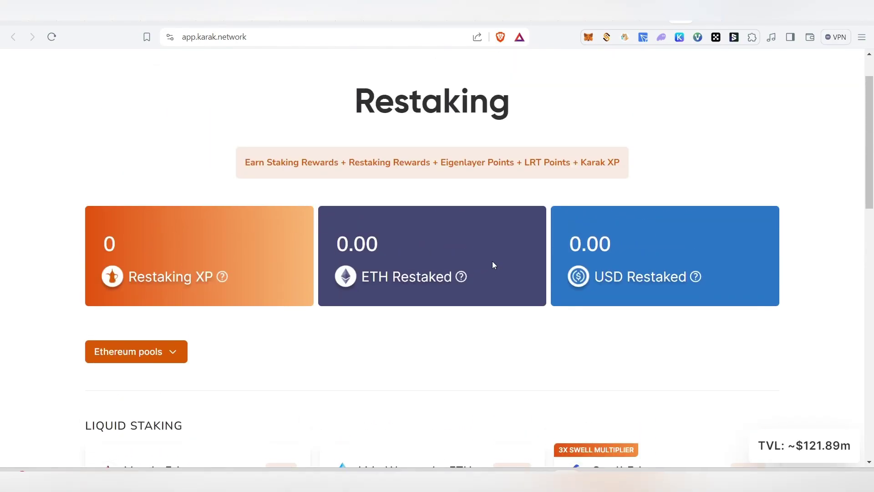
{"action": "scroll", "coordinate": [578, 255], "scroll_direction": "down", "scroll_amount": 5}
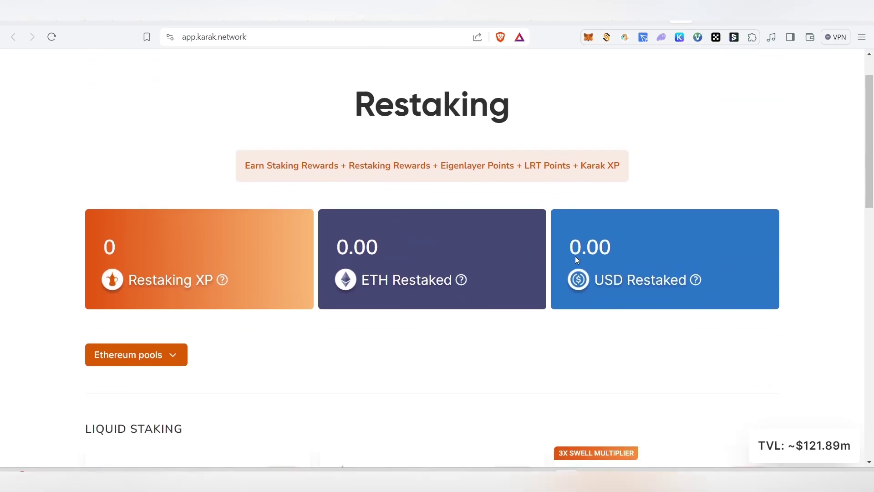
{"action": "scroll", "coordinate": [575, 257], "scroll_direction": "up", "scroll_amount": 5}
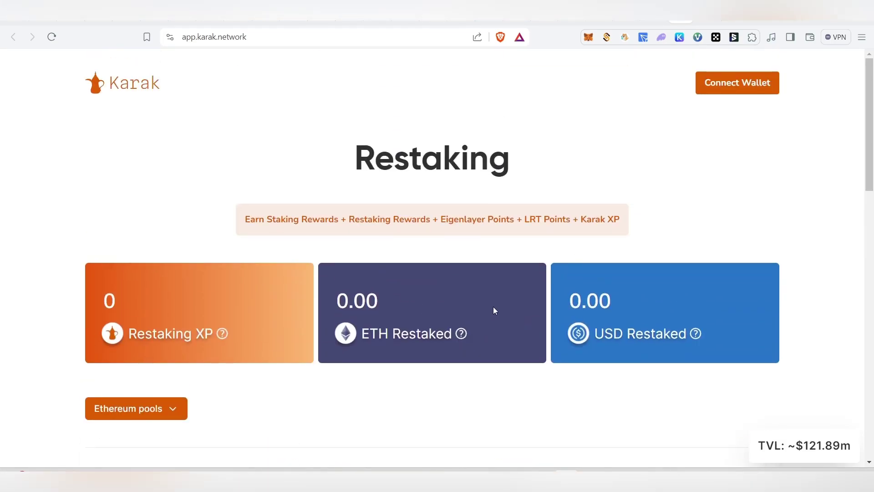
- Highlight the Restaking heading and the line of earnable rewards, and look over the liquid staking pools
{"action": "left_click_drag", "start_coordinate": [350, 163], "coordinate": [527, 178]}
{"action": "left_click", "coordinate": [542, 184]}
{"action": "left_click_drag", "start_coordinate": [237, 220], "coordinate": [643, 241]}
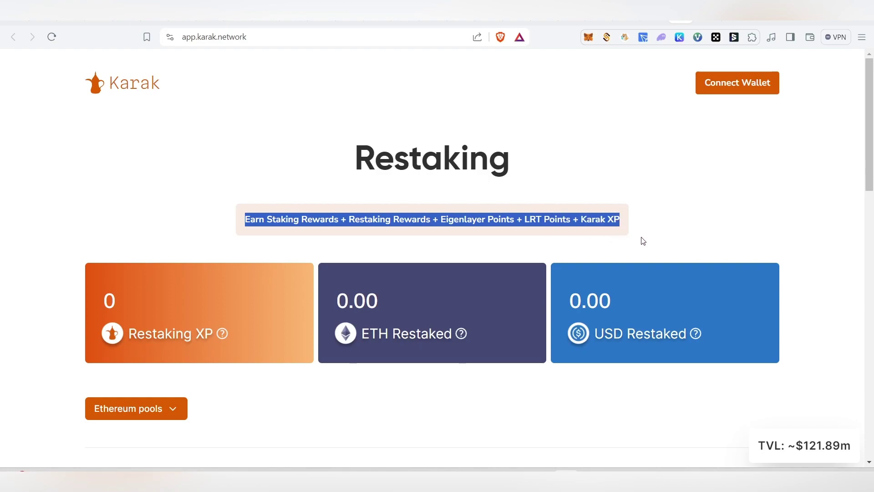
{"action": "left_click", "coordinate": [516, 239]}
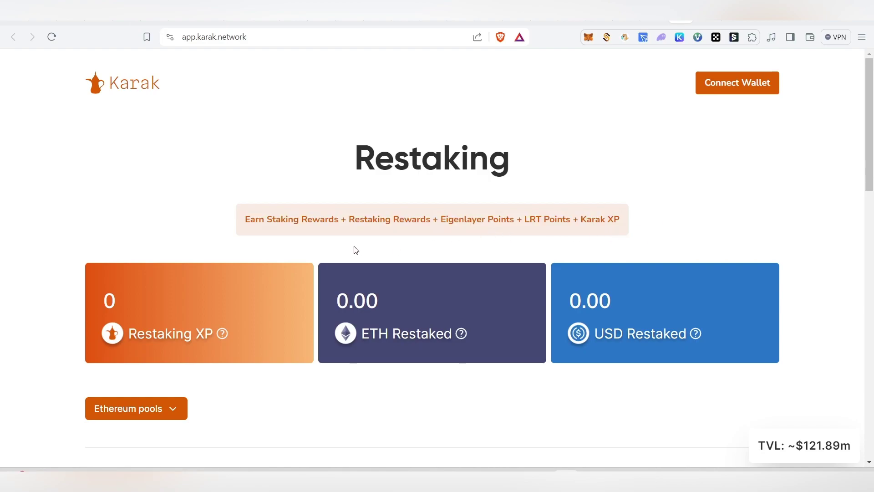
{"action": "left_click_drag", "start_coordinate": [245, 218], "coordinate": [676, 218]}
{"action": "left_click", "coordinate": [503, 255]}
{"action": "scroll", "coordinate": [504, 255], "scroll_direction": "down", "scroll_amount": 3}
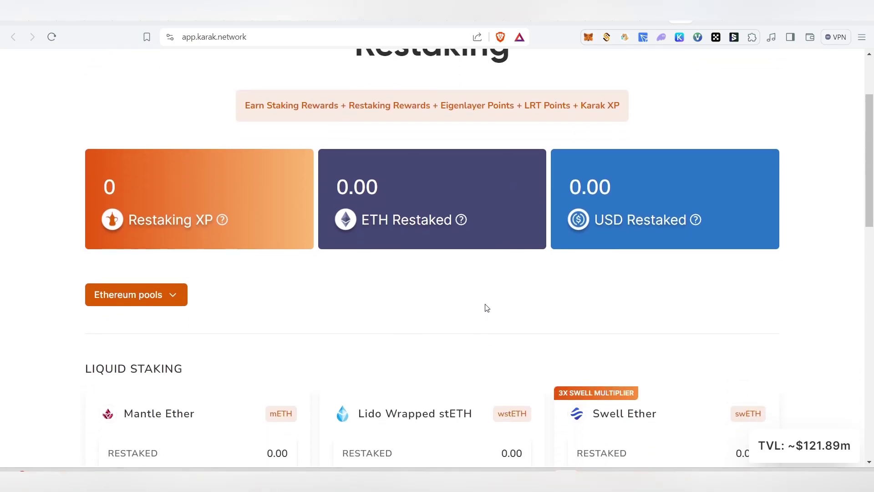
{"action": "scroll", "coordinate": [487, 309], "scroll_direction": "down", "scroll_amount": 3}
{"action": "scroll", "coordinate": [484, 307], "scroll_direction": "up", "scroll_amount": 6}
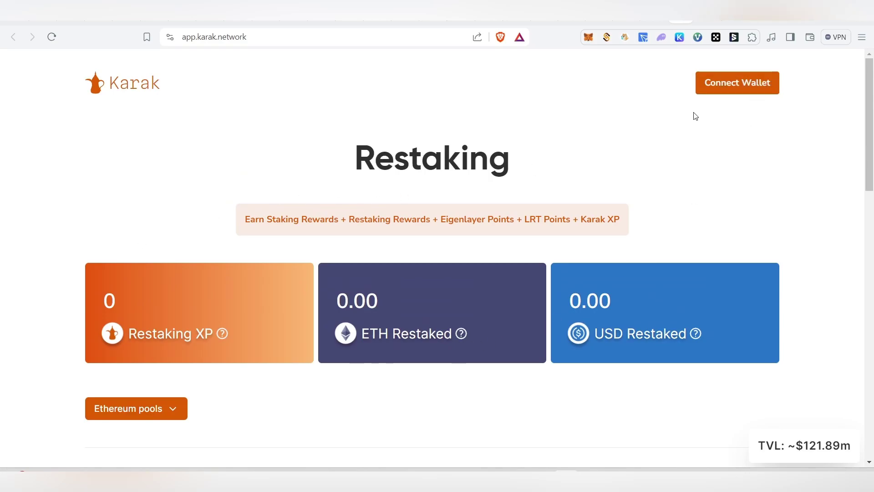
- Connect MetaMask Account 2 to Karak and approve switching the network from Arbitrum One to Ethereum Mainnet
{"action": "left_click", "coordinate": [730, 85]}
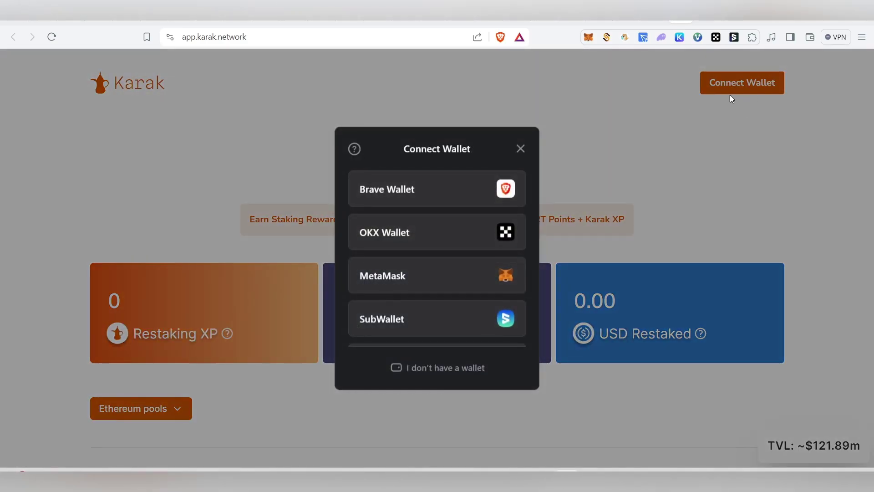
{"action": "left_click", "coordinate": [474, 276]}
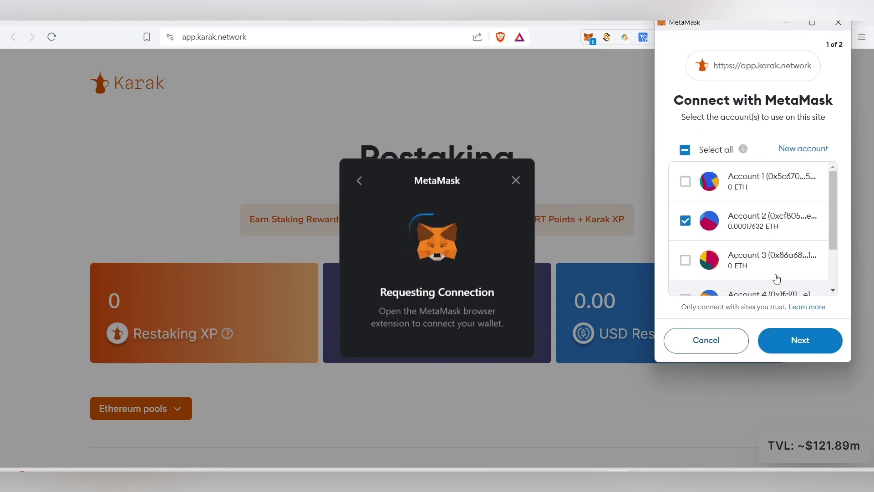
{"action": "left_click", "coordinate": [813, 344]}
{"action": "left_click", "coordinate": [821, 344]}
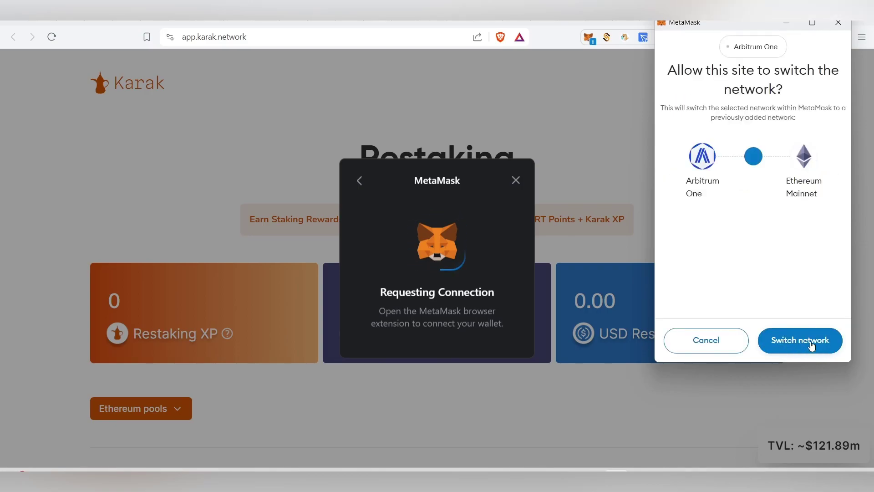
{"action": "left_click", "coordinate": [812, 342]}
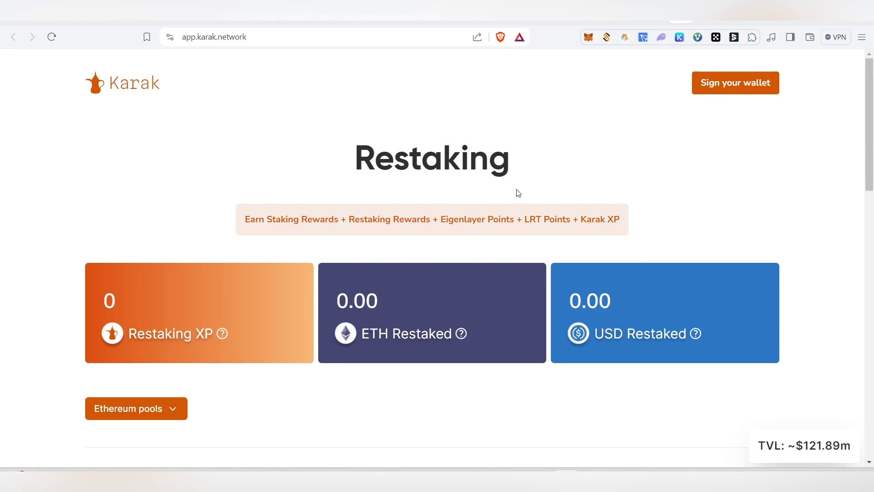
{"action": "scroll", "coordinate": [655, 191], "scroll_direction": "down", "scroll_amount": 2}
{"action": "scroll", "coordinate": [656, 193], "scroll_direction": "up", "scroll_amount": 2}
{"action": "left_click", "coordinate": [430, 22]}
{"action": "scroll", "coordinate": [470, 197], "scroll_direction": "down", "scroll_amount": 2}
{"action": "scroll", "coordinate": [471, 197], "scroll_direction": "up", "scroll_amount": 2}
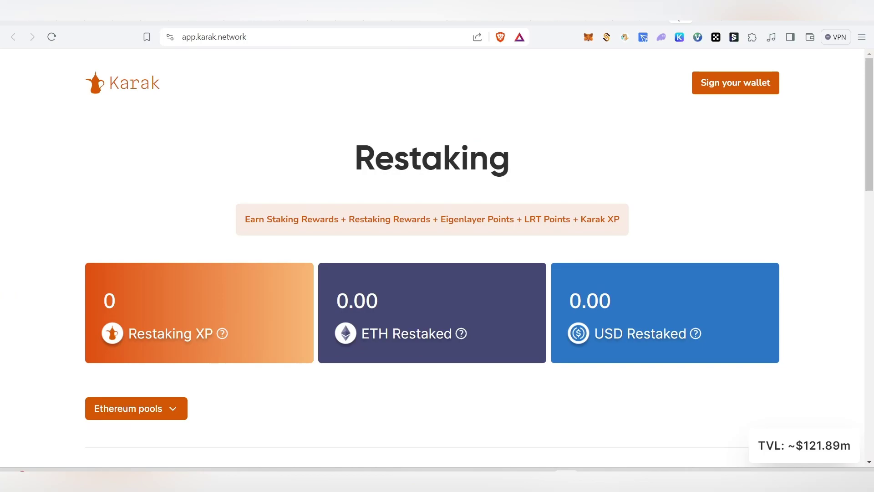
{"action": "key", "text": "ctrl+Tab"}
{"action": "scroll", "coordinate": [585, 150], "scroll_direction": "down", "scroll_amount": 3}
{"action": "scroll", "coordinate": [584, 150], "scroll_direction": "up", "scroll_amount": 3}
- Sign the wallet ownership message for Karak in MetaMask
{"action": "left_click", "coordinate": [736, 83]}
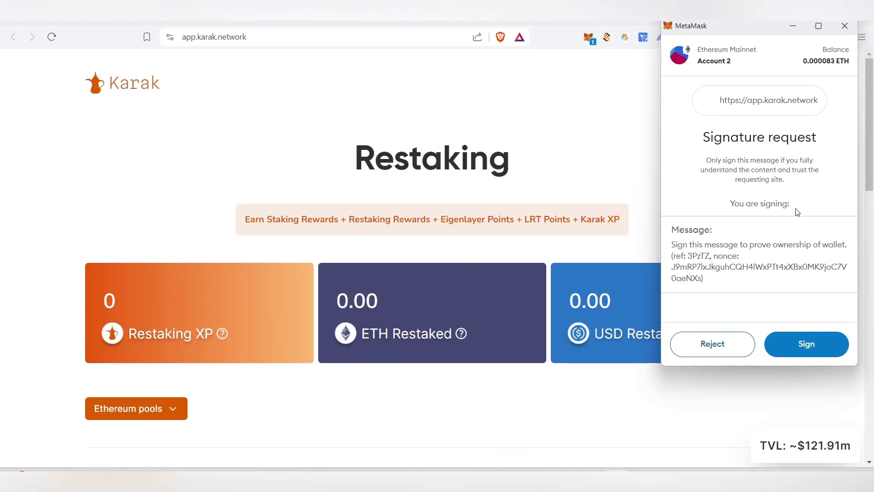
{"action": "left_click", "coordinate": [814, 341]}
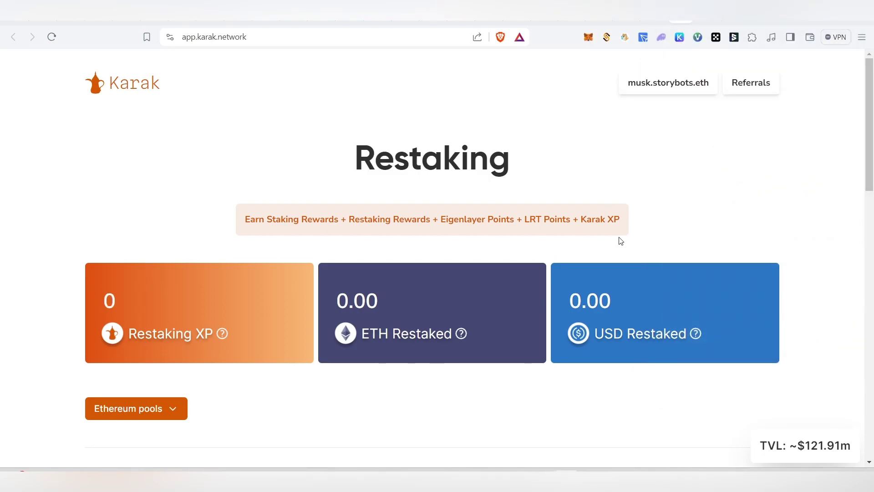
- Change the displayed restaking pools to Arbitrum
{"action": "scroll", "coordinate": [605, 243], "scroll_direction": "down", "scroll_amount": 3}
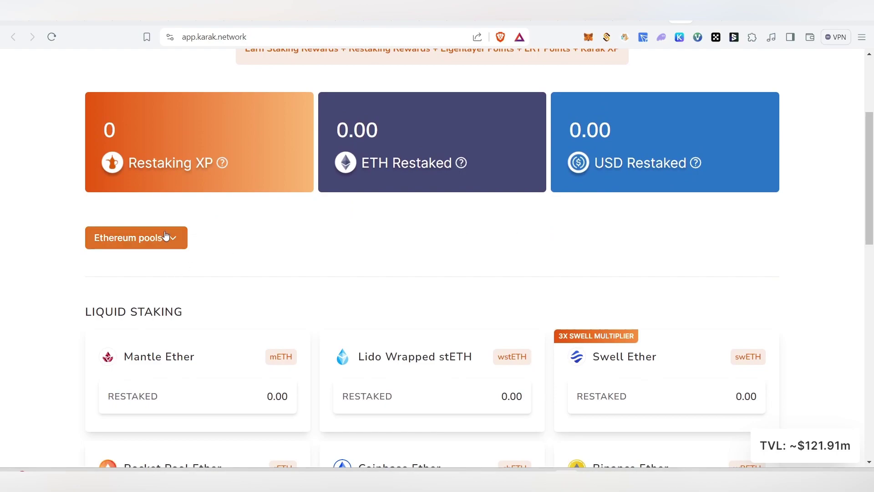
{"action": "left_click", "coordinate": [166, 235]}
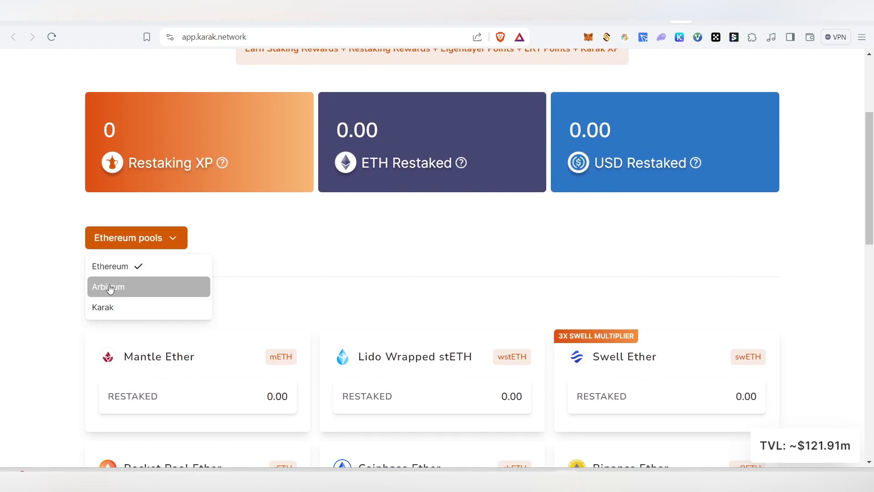
{"action": "left_click", "coordinate": [129, 287]}
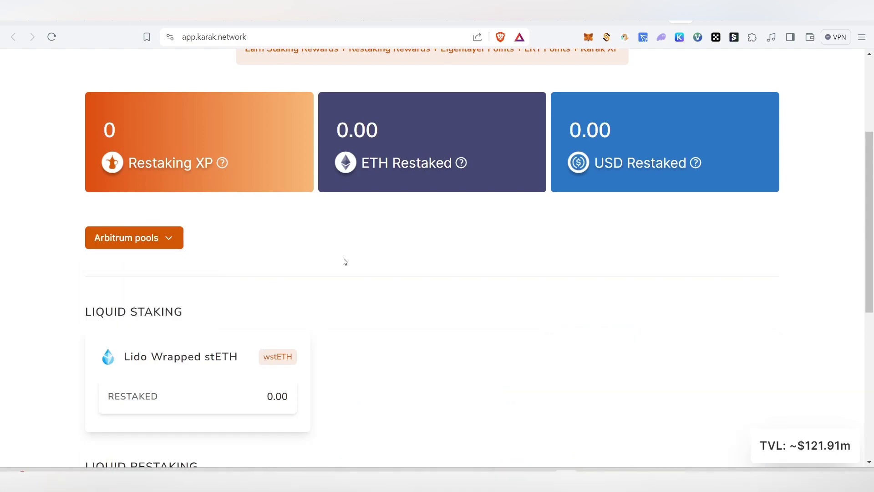
- Look over the Arbitrum liquid staking, liquid restaking and stablecoin pools, including the rewards offered for wstETH and ezETH
{"action": "scroll", "coordinate": [286, 230], "scroll_direction": "down", "scroll_amount": 3}
{"action": "mouse_move", "coordinate": [233, 193]}
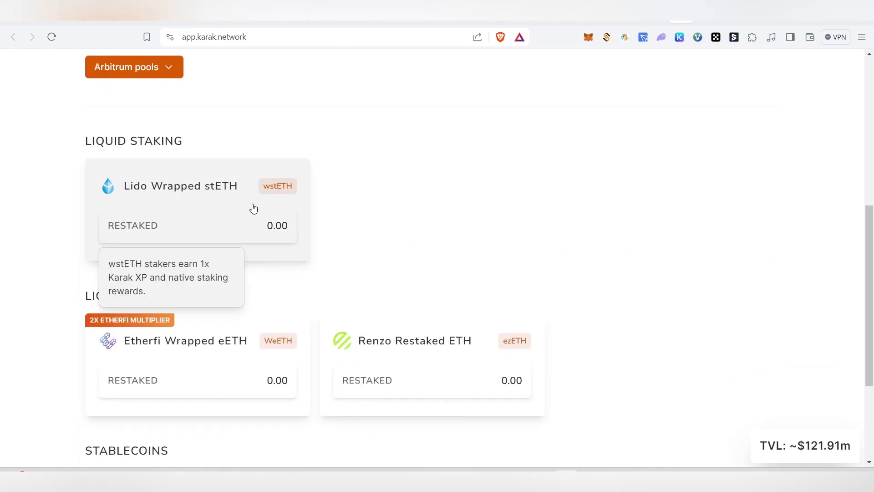
{"action": "scroll", "coordinate": [378, 257], "scroll_direction": "down", "scroll_amount": 2}
{"action": "mouse_move", "coordinate": [377, 257]}
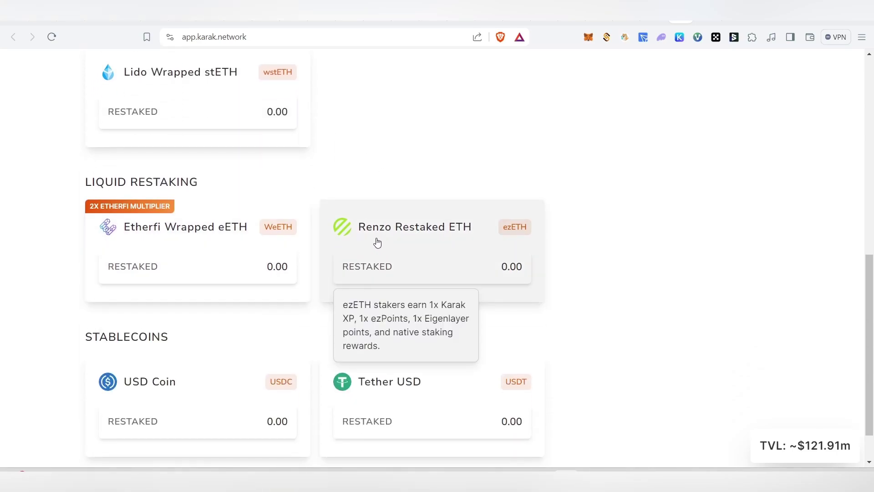
{"action": "scroll", "coordinate": [636, 231], "scroll_direction": "down", "scroll_amount": 1}
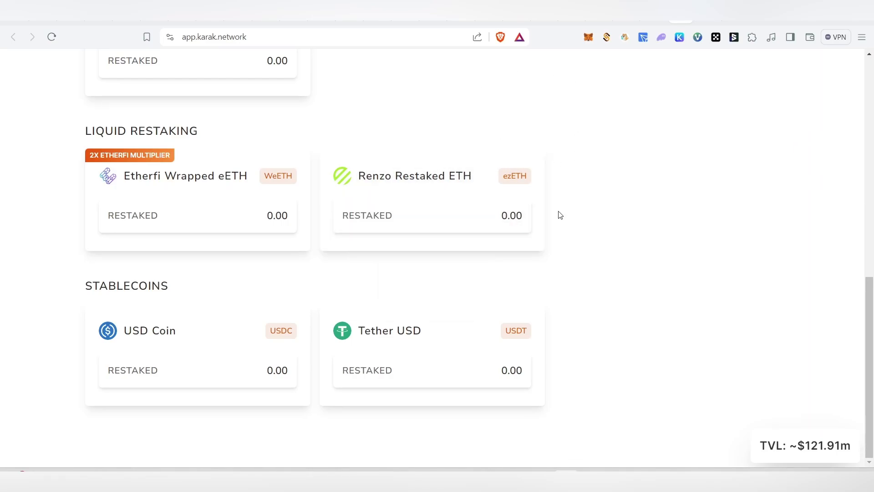
{"action": "scroll", "coordinate": [615, 155], "scroll_direction": "up", "scroll_amount": 10}
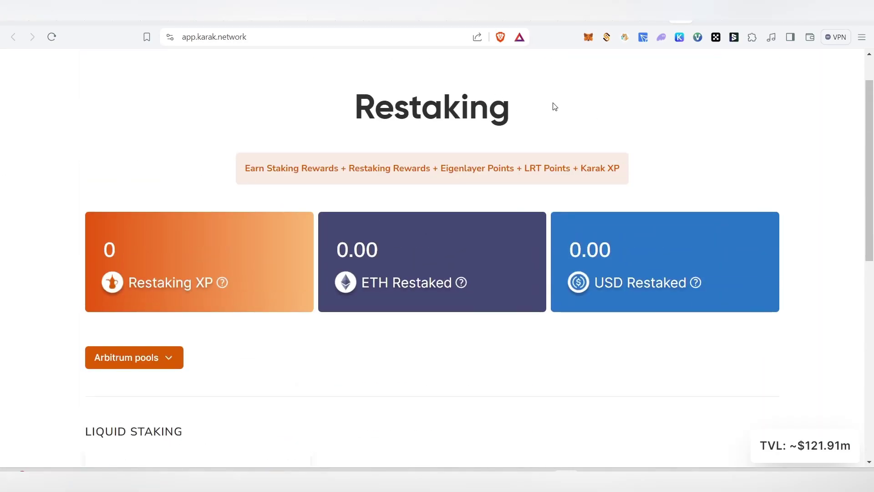
{"action": "scroll", "coordinate": [431, 83], "scroll_direction": "up", "scroll_amount": 2}
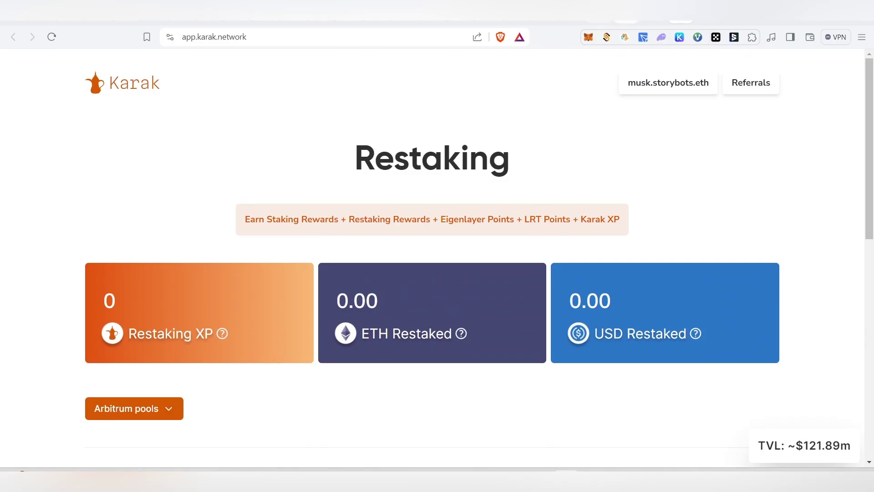
- Switch to the Renzo restaking page and highlight Account 2's ETH balance in MetaMask, closing the wallet when finished
{"action": "key", "text": "ctrl+Tab"}
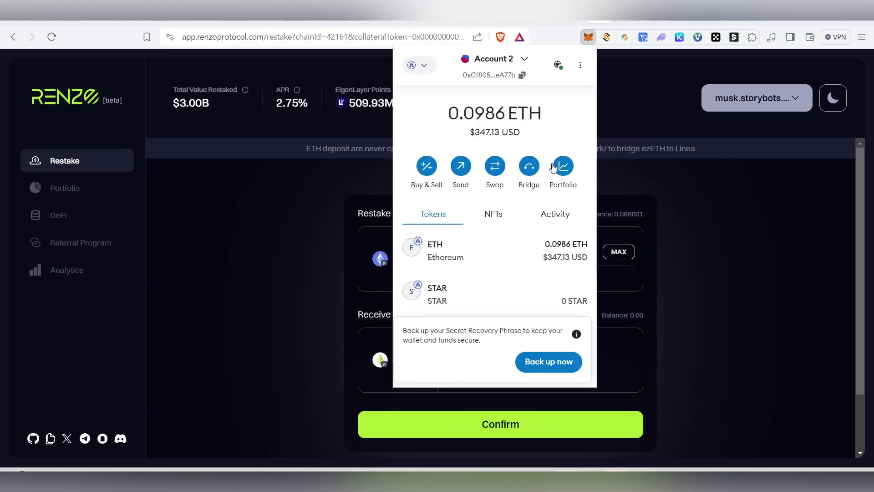
{"action": "left_click_drag", "start_coordinate": [470, 133], "coordinate": [536, 139]}
{"action": "left_click", "coordinate": [554, 143]}
{"action": "left_click", "coordinate": [702, 189]}
{"action": "scroll", "coordinate": [471, 235], "scroll_direction": "down", "scroll_amount": 1}
{"action": "scroll", "coordinate": [470, 272], "scroll_direction": "up", "scroll_amount": 1}
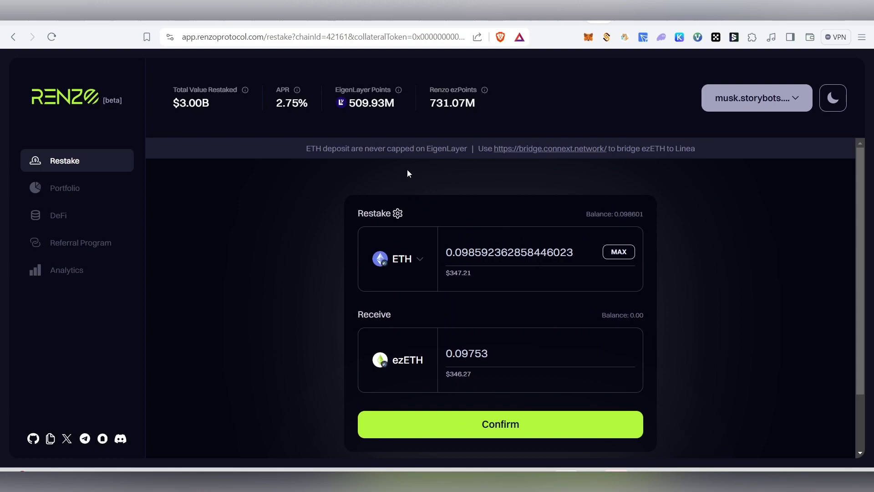
- Restake 0.097 ETH for ezETH in Renzo, confirm the transaction in MetaMask, and dismiss the submission notice
{"action": "double_click", "coordinate": [501, 251]}
{"action": "type", "text": "0.097"}
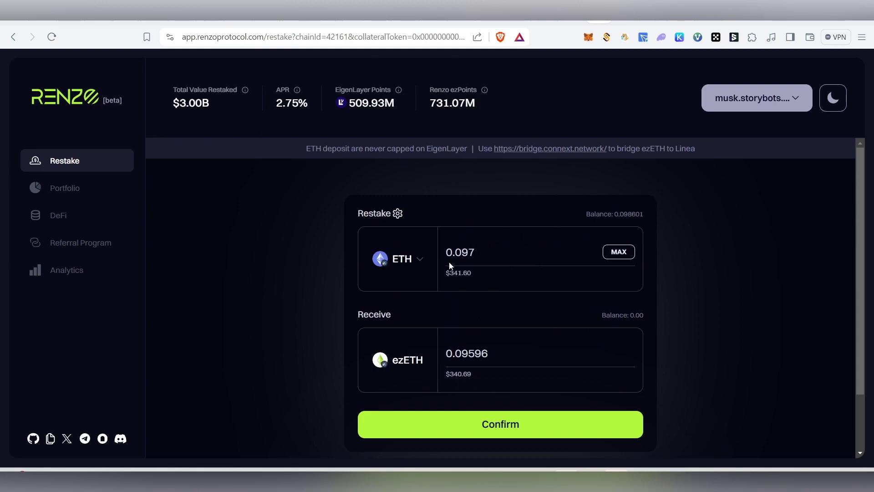
{"action": "scroll", "coordinate": [592, 313], "scroll_direction": "down", "scroll_amount": 1}
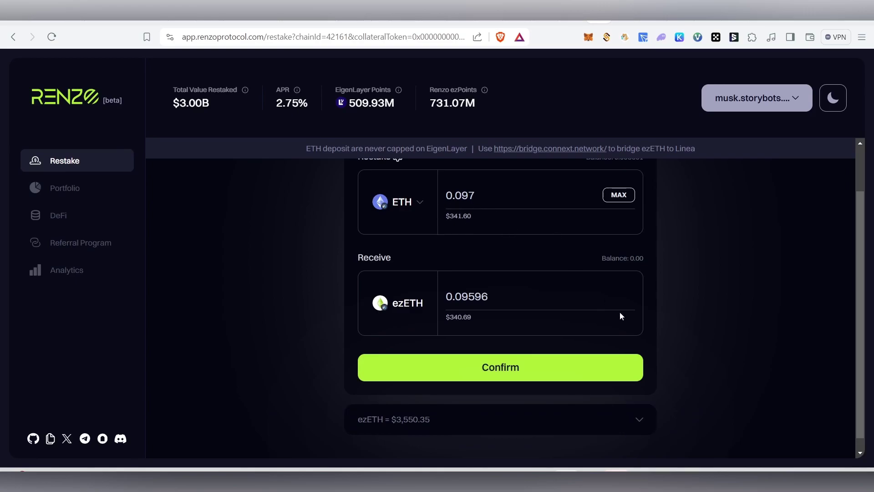
{"action": "left_click", "coordinate": [598, 367]}
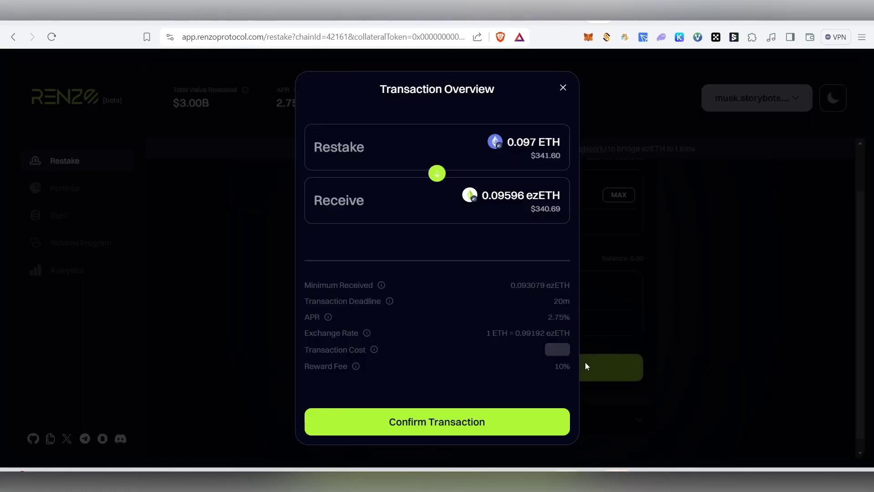
{"action": "left_click", "coordinate": [463, 420]}
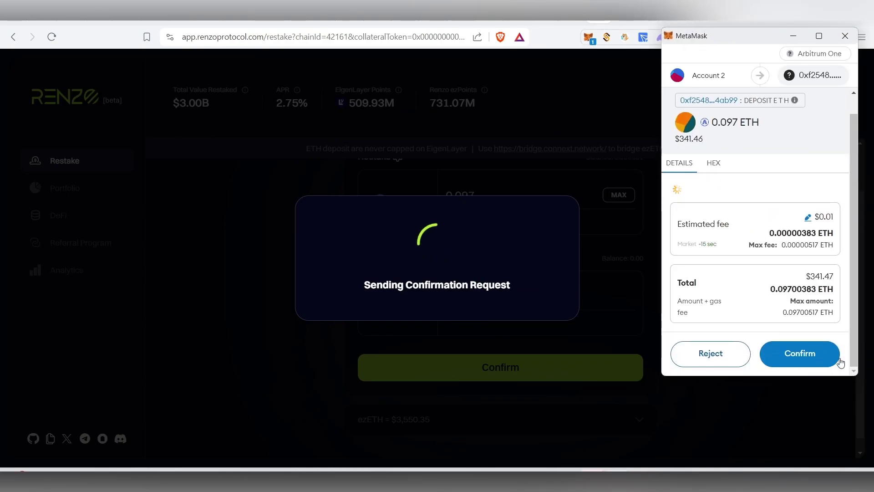
{"action": "left_click", "coordinate": [808, 357]}
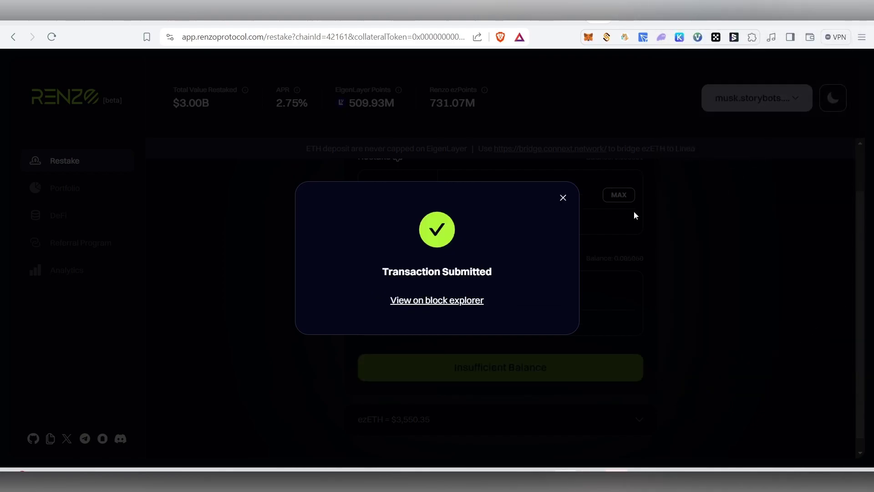
{"action": "left_click", "coordinate": [563, 198]}
{"action": "scroll", "coordinate": [484, 274], "scroll_direction": "up", "scroll_amount": 2}
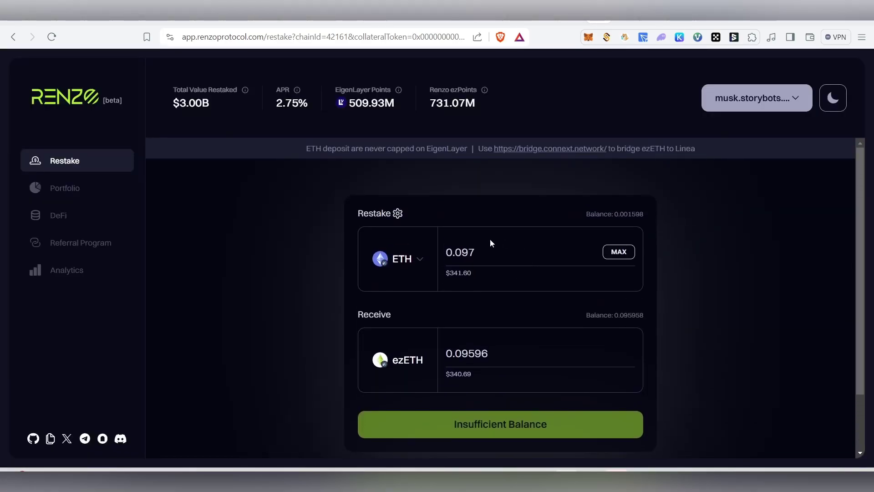
- Check the wallet balance in the Renzo portfolio, return to the Restake page, and dismiss the transaction notification
{"action": "left_click", "coordinate": [99, 193]}
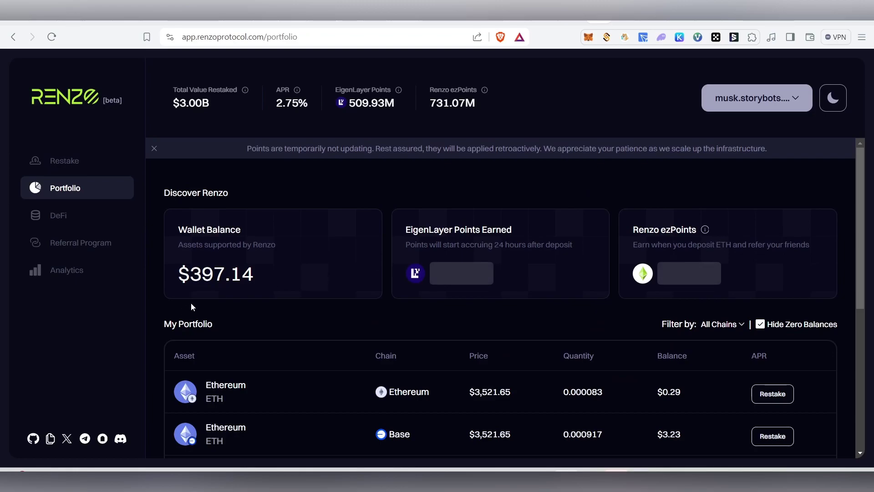
{"action": "left_click_drag", "start_coordinate": [280, 283], "coordinate": [90, 201]}
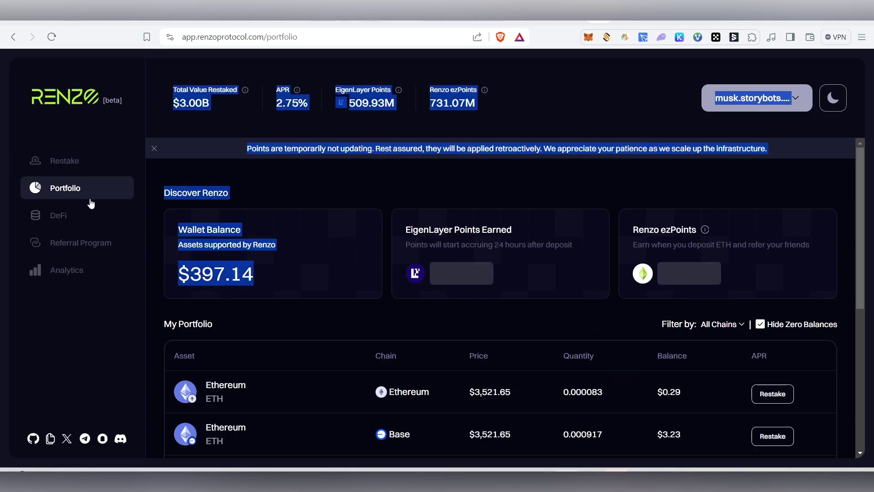
{"action": "left_click", "coordinate": [82, 165]}
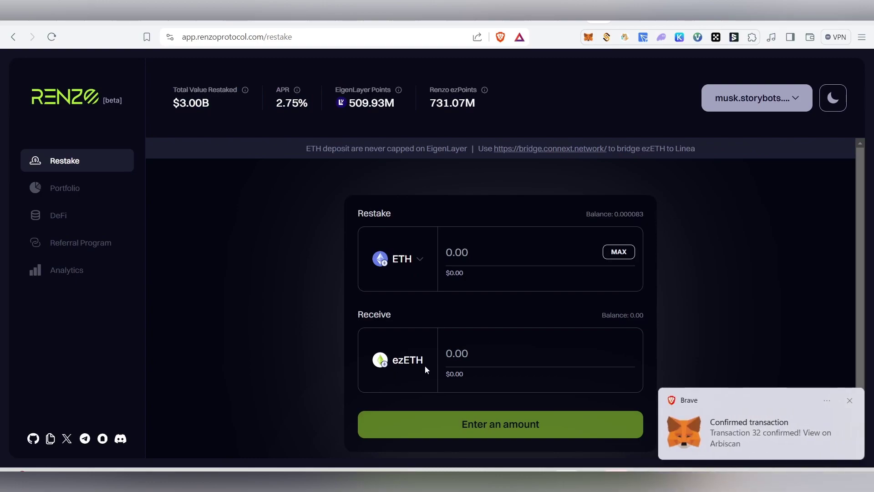
{"action": "left_click", "coordinate": [849, 401]}
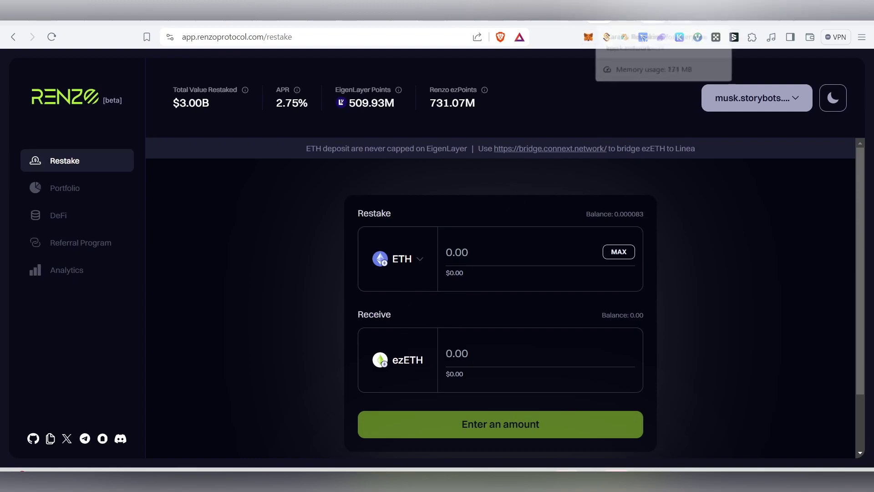
- Switch back to Karak and open the Renzo Restaked ETH (ezETH) pool among the Arbitrum liquid restaking pools
{"action": "left_click", "coordinate": [638, 10]}
{"action": "scroll", "coordinate": [576, 237], "scroll_direction": "down", "scroll_amount": 5}
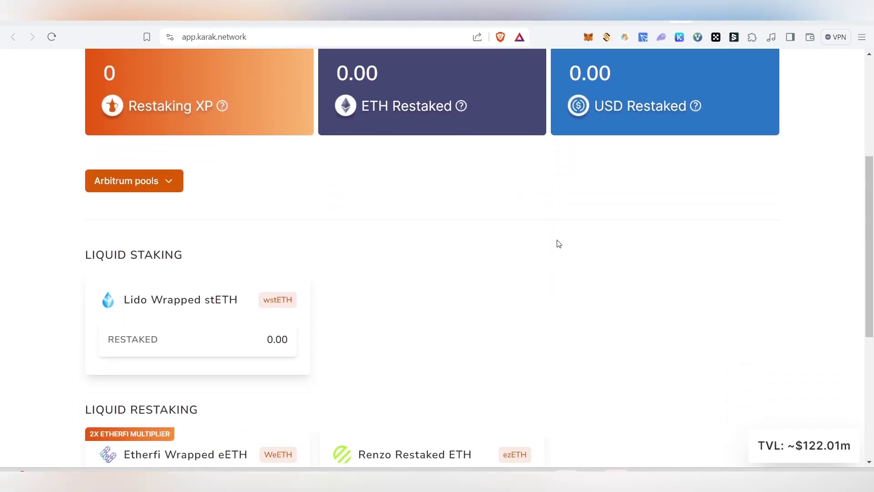
{"action": "scroll", "coordinate": [523, 274], "scroll_direction": "down", "scroll_amount": 4}
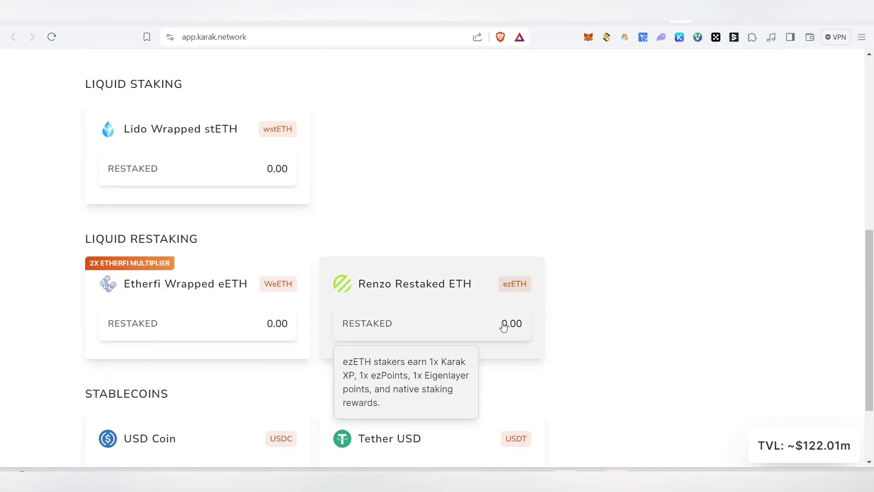
{"action": "left_click", "coordinate": [468, 322]}
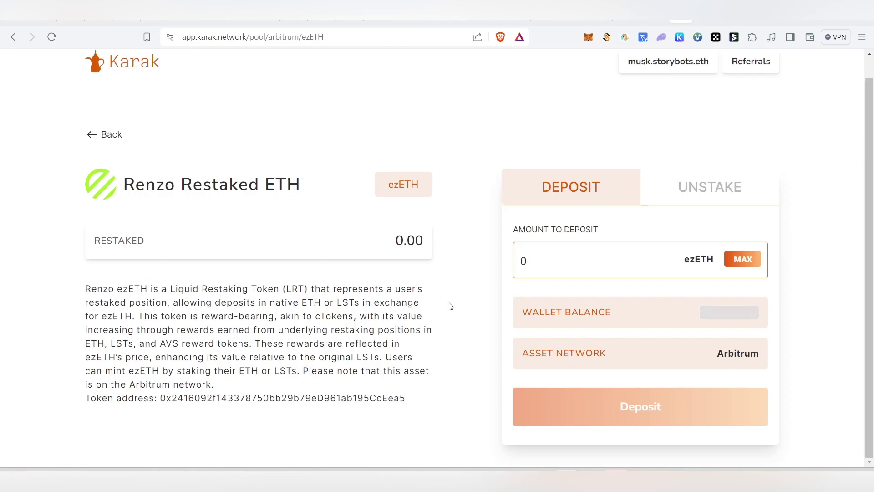
{"action": "scroll", "coordinate": [501, 298], "scroll_direction": "up", "scroll_amount": 1}
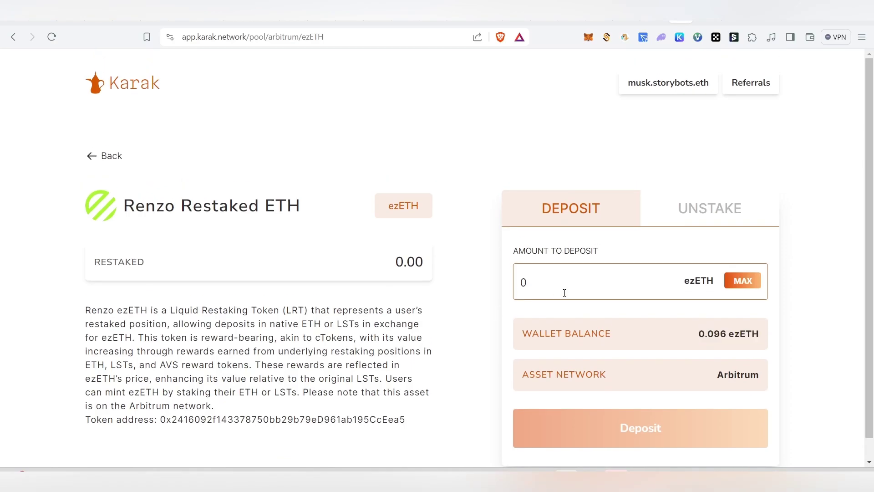
- Highlight the ezETH wallet balance and the asset network in the deposit form
{"action": "left_click_drag", "start_coordinate": [694, 338], "coordinate": [776, 344]}
{"action": "left_click", "coordinate": [718, 335]}
{"action": "left_click_drag", "start_coordinate": [736, 379], "coordinate": [776, 382]}
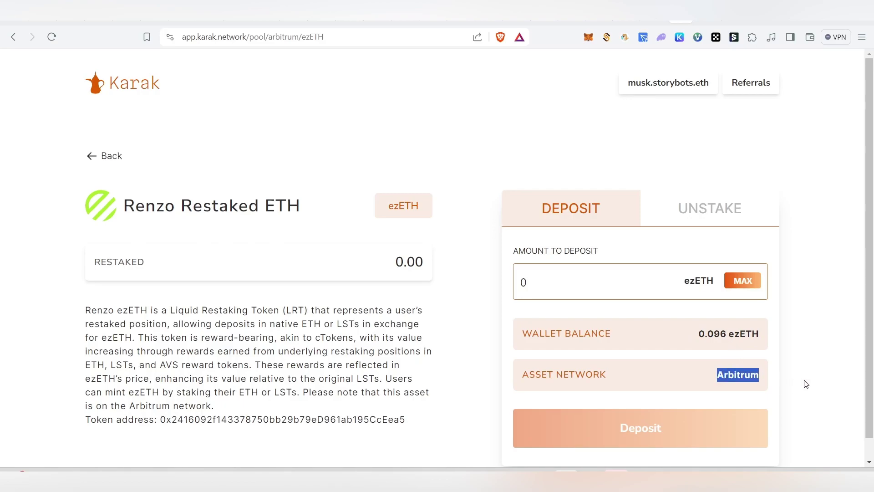
- Start a deposit of the maximum ezETH balance, approve its spending cap in MetaMask, and reject the deposit transaction request
{"action": "left_click", "coordinate": [748, 289]}
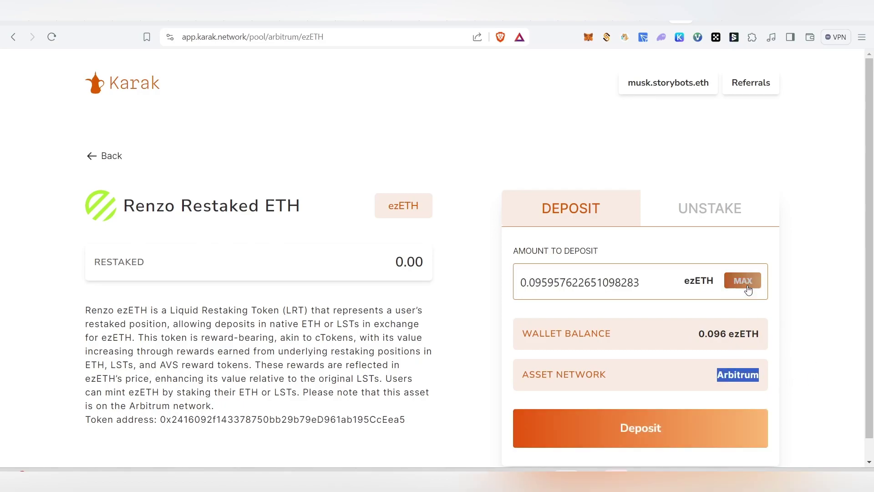
{"action": "left_click", "coordinate": [648, 432]}
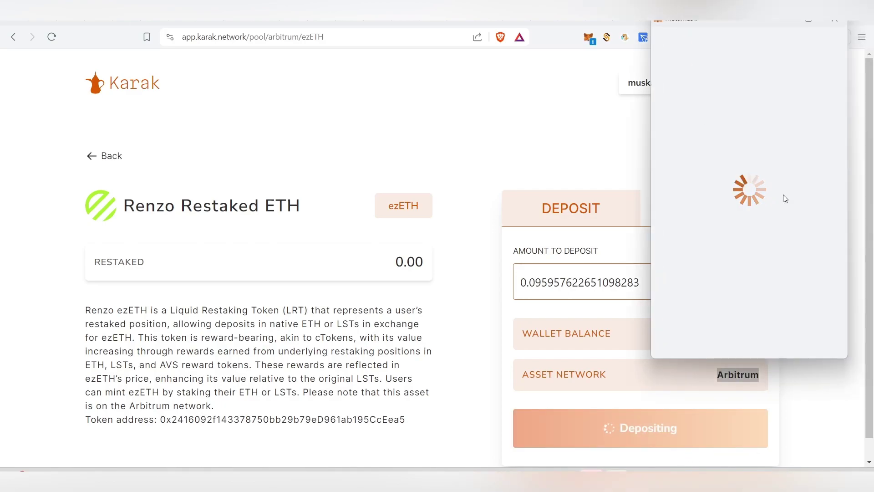
{"action": "scroll", "coordinate": [807, 227], "scroll_direction": "down", "scroll_amount": 1}
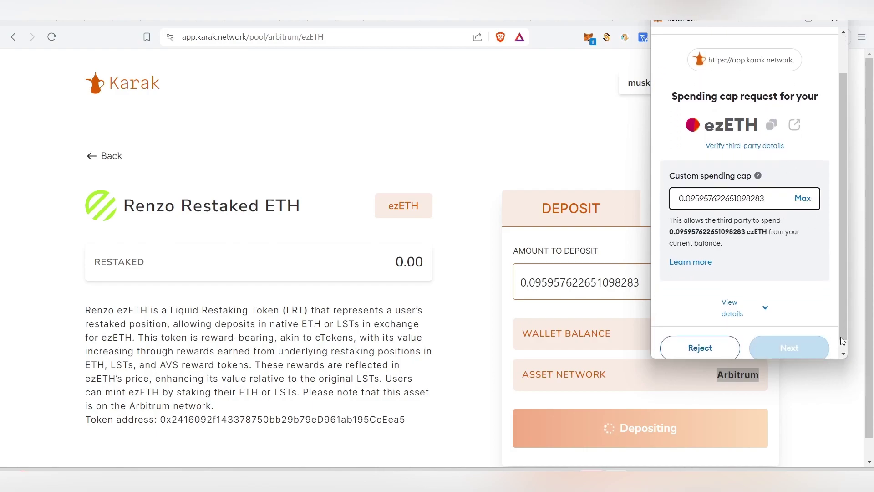
{"action": "left_click", "coordinate": [812, 346]}
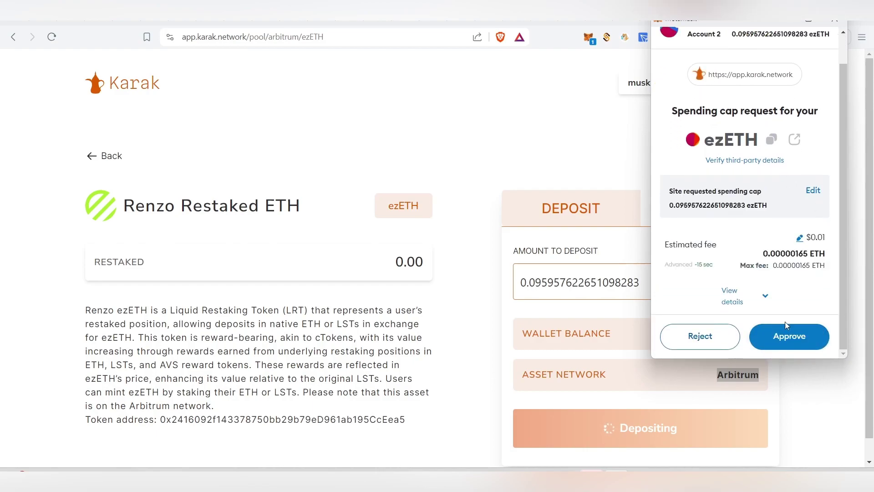
{"action": "left_click", "coordinate": [802, 336]}
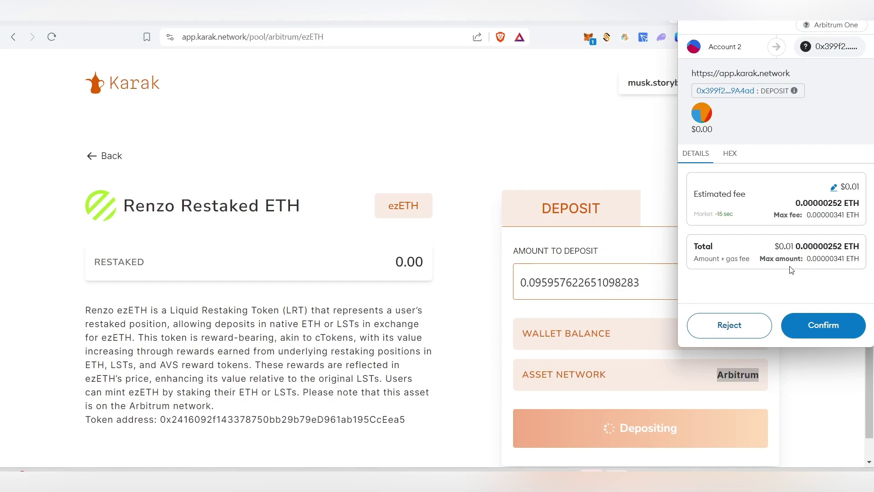
{"action": "left_click", "coordinate": [729, 325]}
- Open the ezETH unstaking form, highlight the notice about the queuing period, and close the notice
{"action": "left_click", "coordinate": [728, 206]}
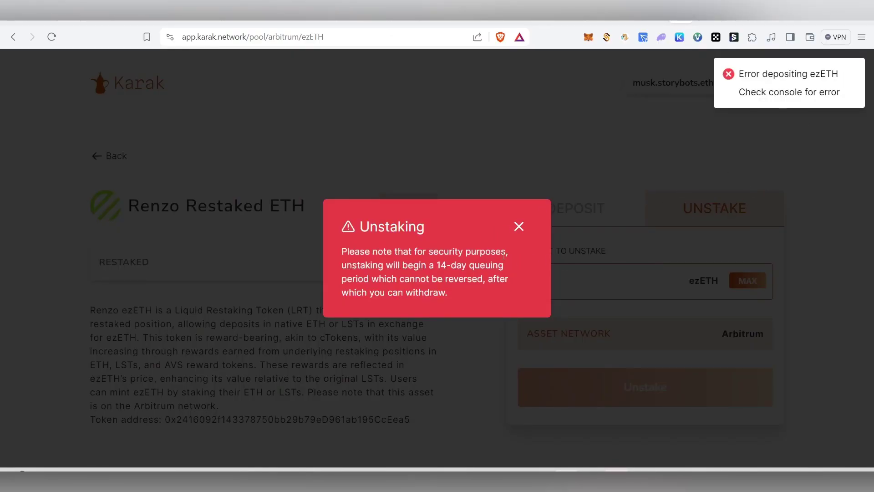
{"action": "left_click_drag", "start_coordinate": [341, 252], "coordinate": [462, 275]}
{"action": "left_click", "coordinate": [468, 263]}
{"action": "left_click_drag", "start_coordinate": [378, 280], "coordinate": [449, 288]}
{"action": "left_click", "coordinate": [457, 291]}
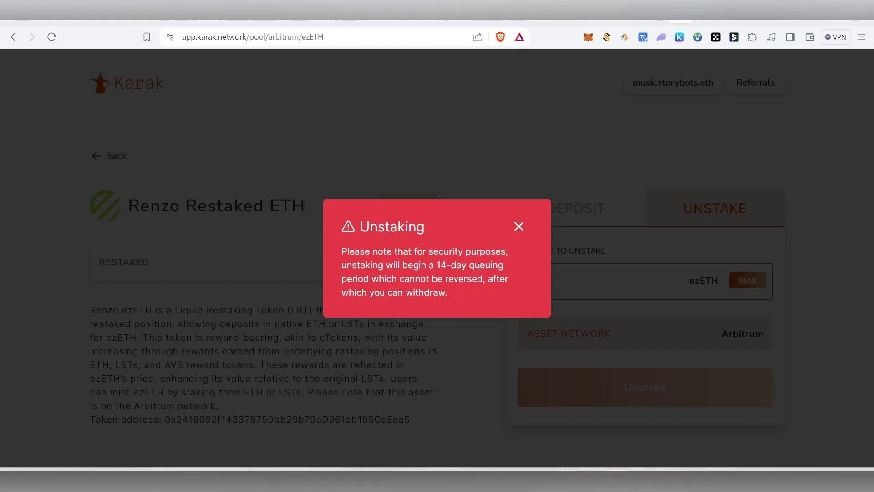
{"action": "left_click", "coordinate": [519, 227]}
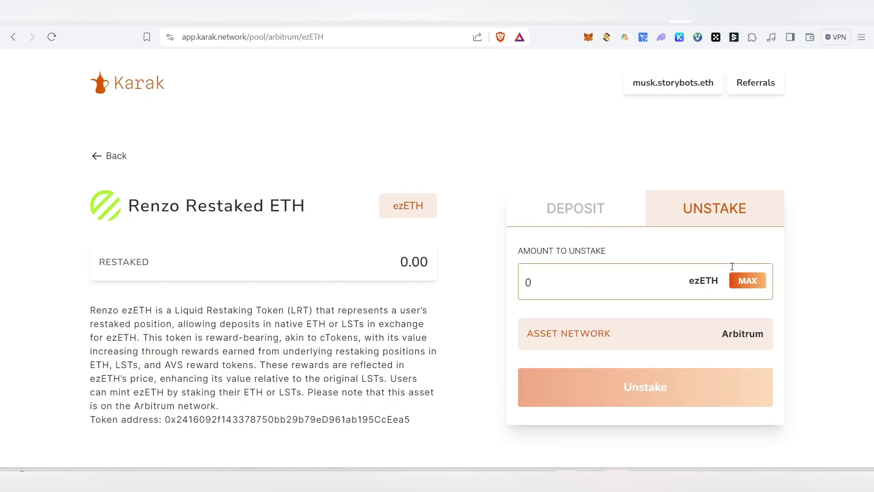
- Deposit the maximum ezETH balance into the Karak pool, confirm it in MetaMask, and highlight the resulting notification
{"action": "left_click", "coordinate": [602, 219]}
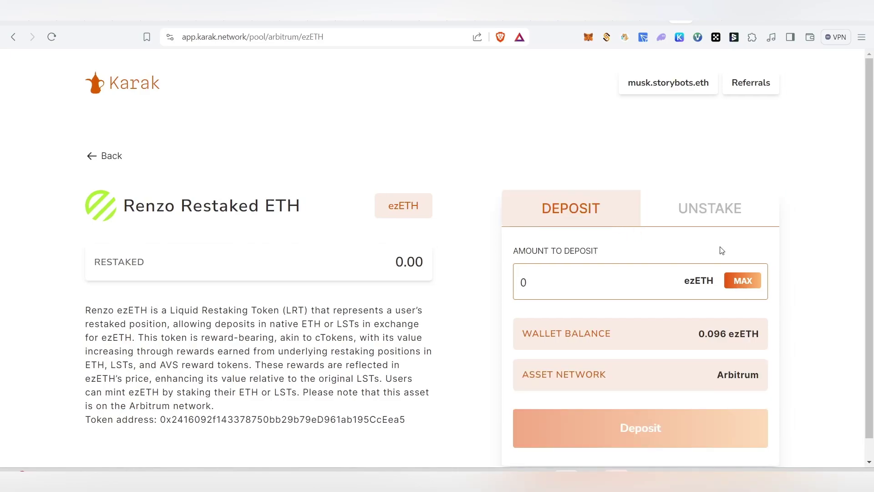
{"action": "left_click", "coordinate": [742, 280]}
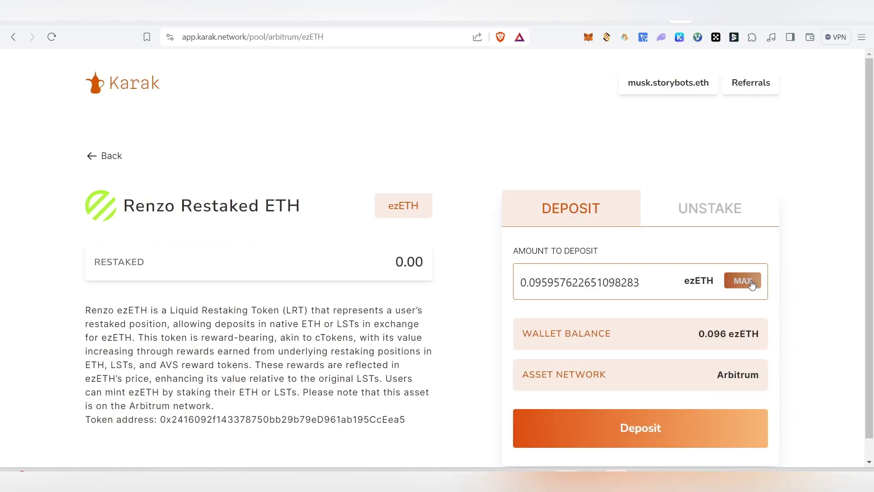
{"action": "scroll", "coordinate": [723, 376], "scroll_direction": "down", "scroll_amount": 1}
{"action": "left_click", "coordinate": [703, 403]}
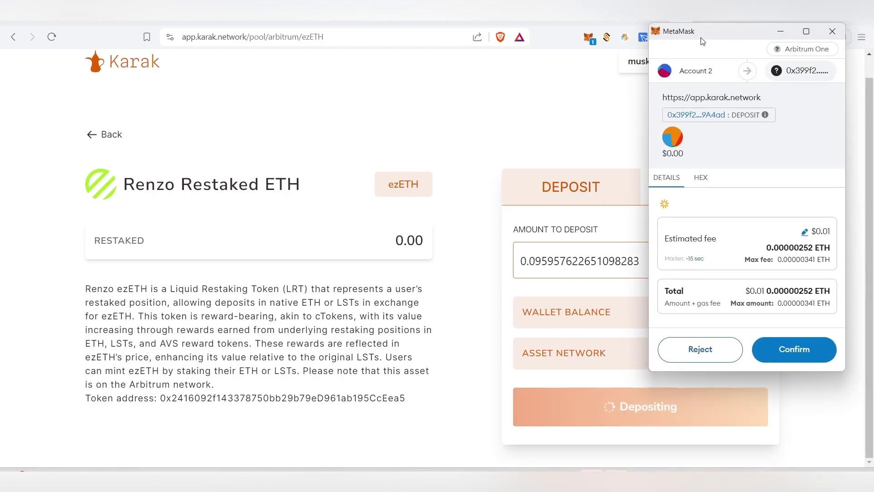
{"action": "left_click", "coordinate": [806, 353]}
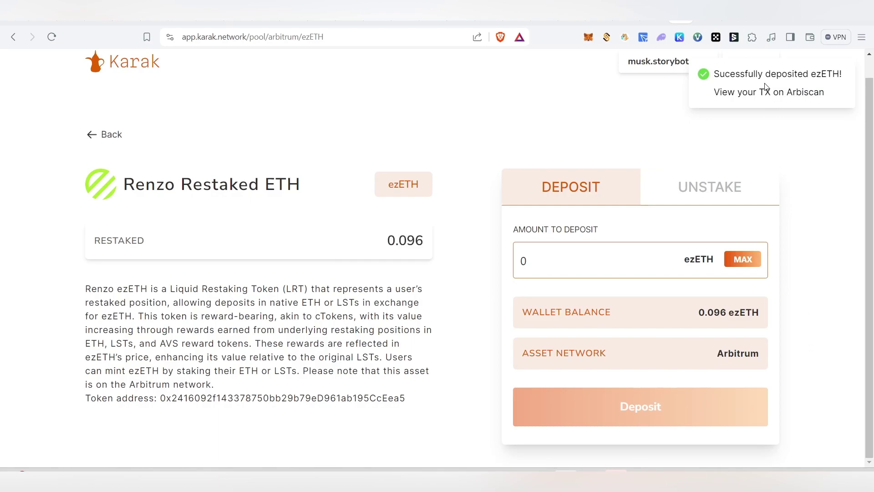
{"action": "left_click_drag", "start_coordinate": [849, 80], "coordinate": [714, 76]}
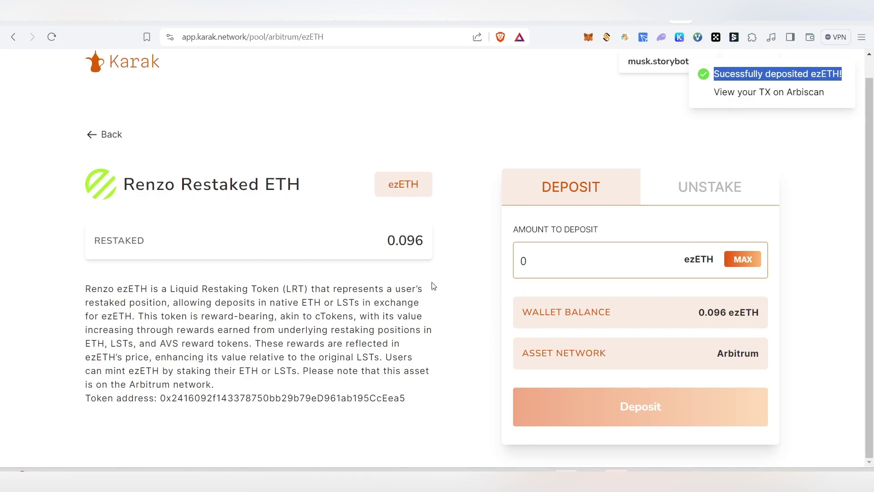
- Return to the restaking overview, highlight the ETH Restaked total, and view the explanation of Restaking XP
{"action": "scroll", "coordinate": [511, 275], "scroll_direction": "up", "scroll_amount": 1}
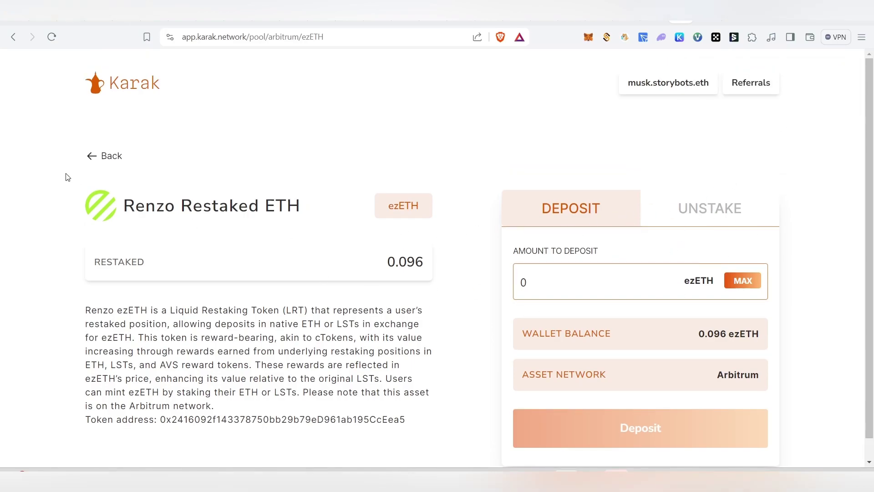
{"action": "left_click", "coordinate": [103, 156]}
{"action": "scroll", "coordinate": [371, 321], "scroll_direction": "down", "scroll_amount": 3}
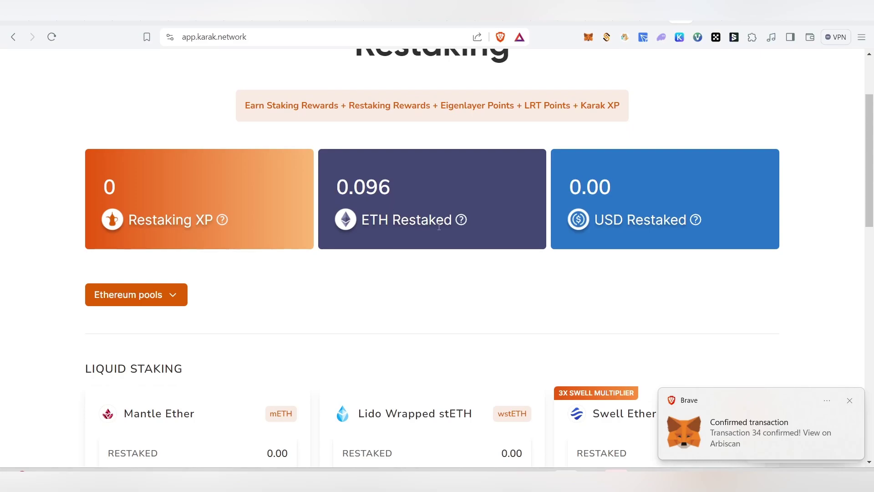
{"action": "left_click_drag", "start_coordinate": [336, 188], "coordinate": [363, 188]}
{"action": "left_click", "coordinate": [464, 247]}
{"action": "scroll", "coordinate": [483, 272], "scroll_direction": "up", "scroll_amount": 2}
{"action": "scroll", "coordinate": [484, 272], "scroll_direction": "down", "scroll_amount": 2}
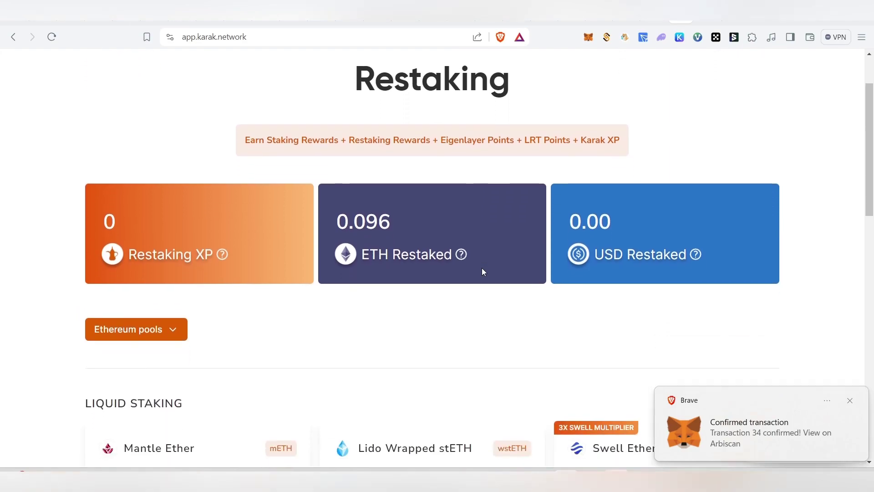
{"action": "mouse_move", "coordinate": [224, 220]}
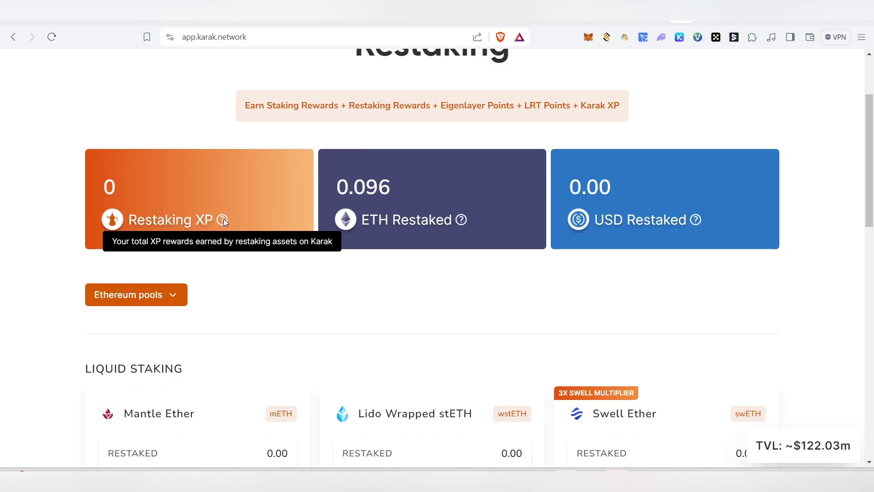
- Show the Arbitrum pools and check the restaked amount and reward details of the Renzo Restaked ETH pool
{"action": "left_click", "coordinate": [136, 295]}
{"action": "left_click", "coordinate": [132, 339]}
{"action": "scroll", "coordinate": [385, 279], "scroll_direction": "down", "scroll_amount": 5}
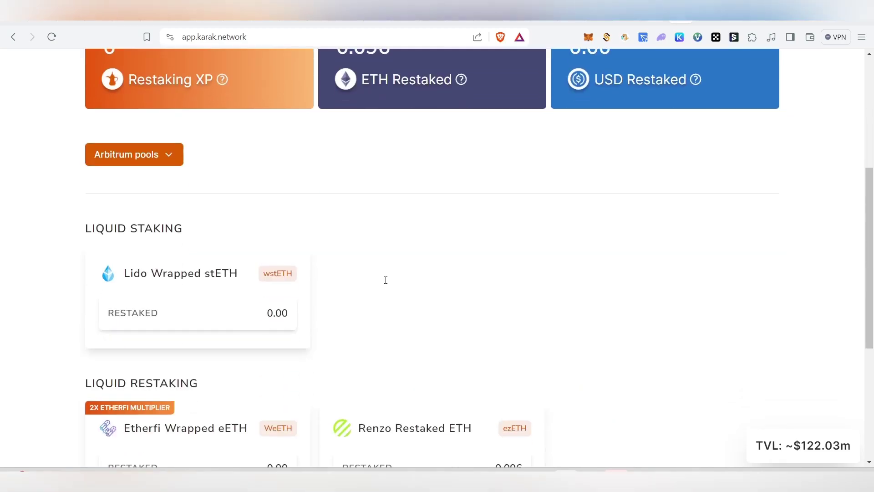
{"action": "scroll", "coordinate": [203, 292], "scroll_direction": "down", "scroll_amount": 3}
{"action": "scroll", "coordinate": [332, 283], "scroll_direction": "up", "scroll_amount": 4}
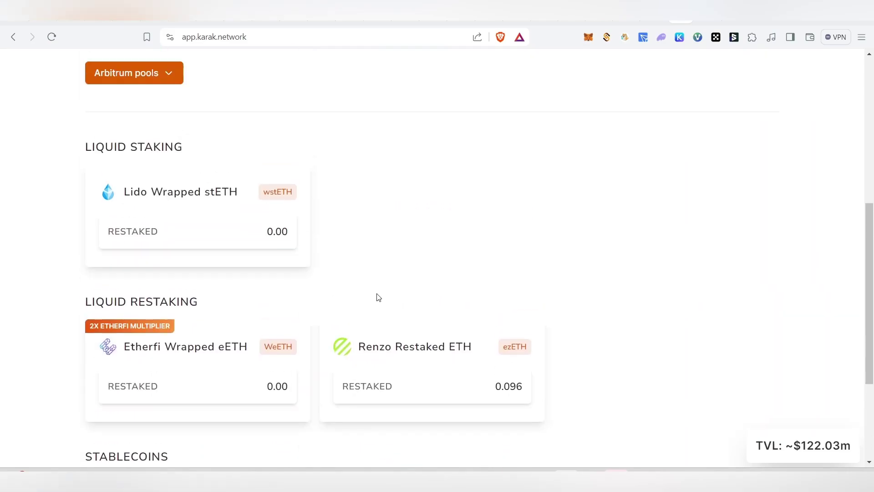
{"action": "mouse_move", "coordinate": [447, 356]}
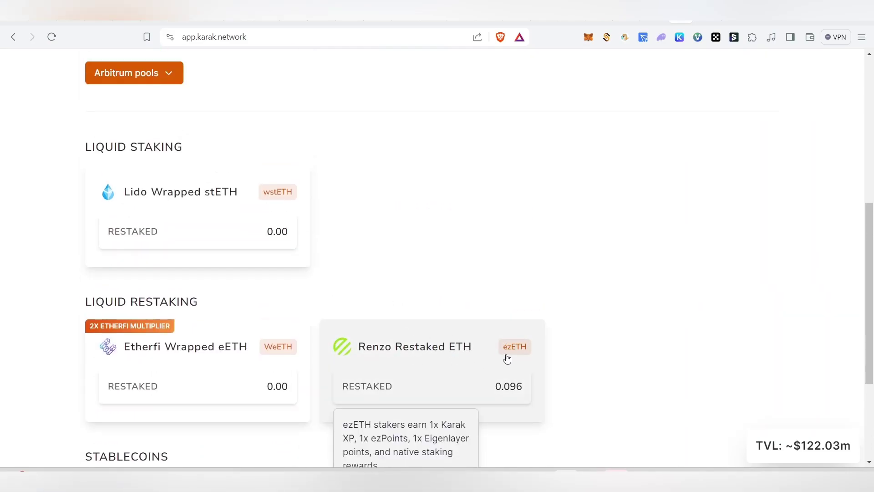
{"action": "scroll", "coordinate": [523, 333], "scroll_direction": "up", "scroll_amount": 5}
{"action": "scroll", "coordinate": [524, 333], "scroll_direction": "up", "scroll_amount": 1}
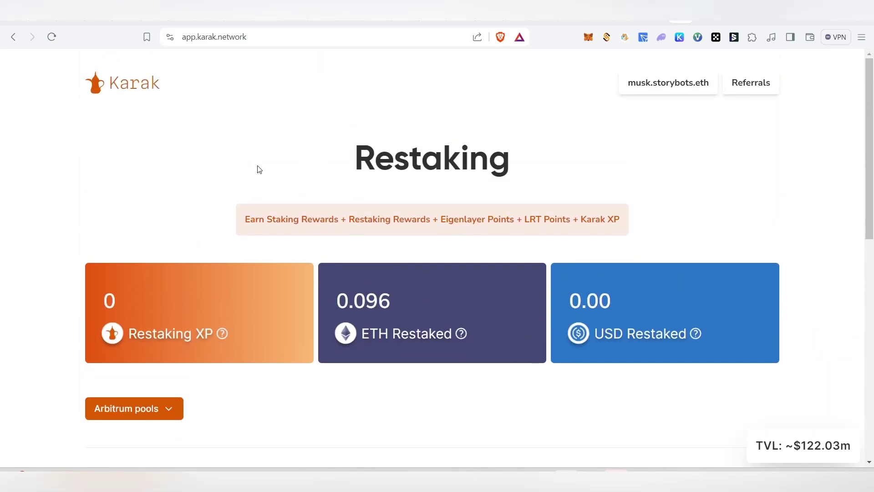
- Revisit the Renzo restake page and the Karak homepage, and return to Karak's restaking dashboard
{"action": "key", "text": "ctrl+shift+Tab"}
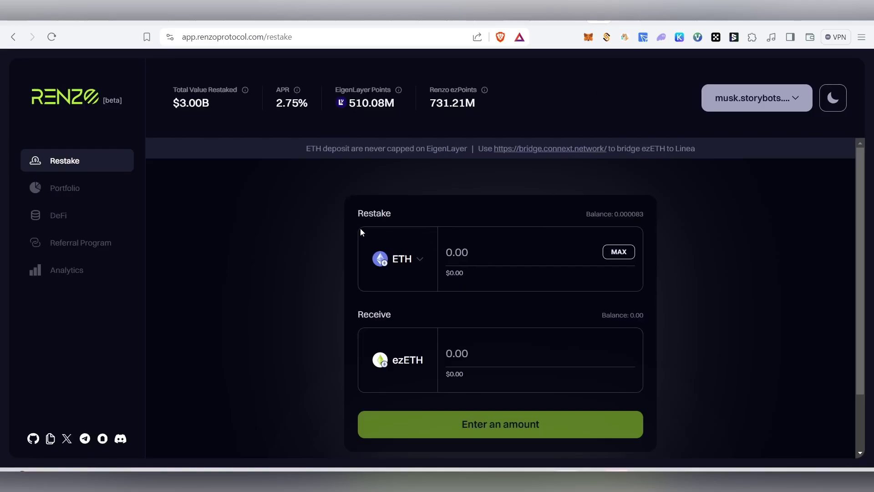
{"action": "scroll", "coordinate": [466, 268], "scroll_direction": "up", "scroll_amount": 2}
{"action": "left_click", "coordinate": [656, 11]}
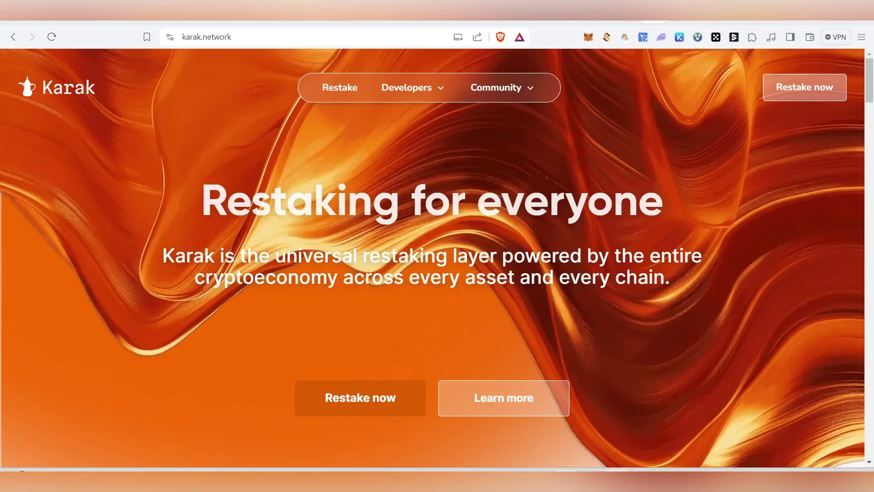
{"action": "left_click", "coordinate": [673, 12]}
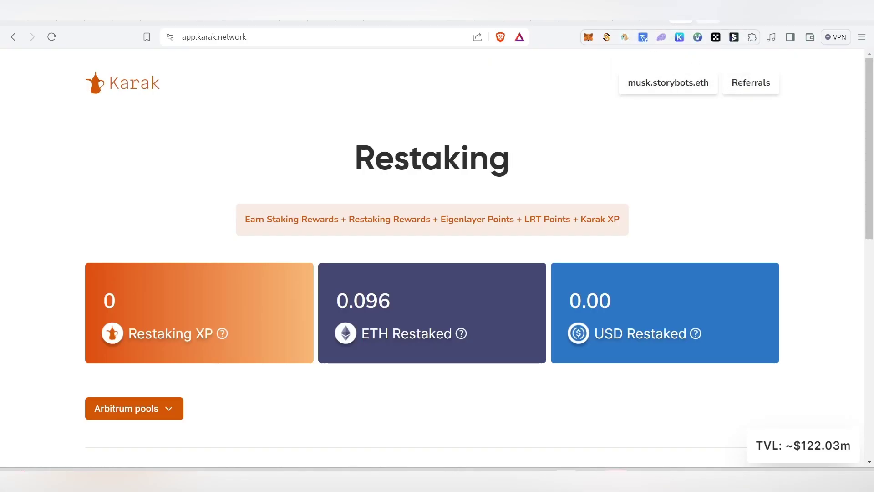